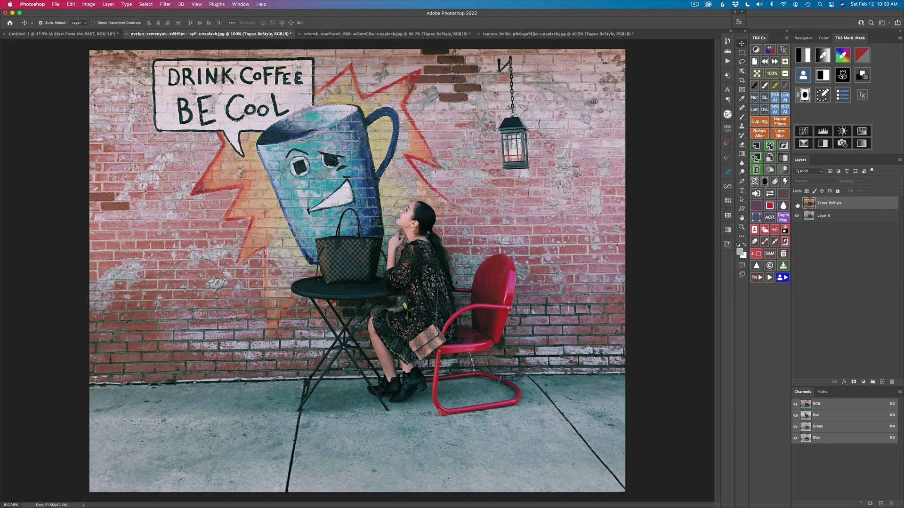
# Step: Compare the coffee mural photo with and without its Topaz ReStyle layer, leaving the layer visible
pyautogui.click(797, 204)
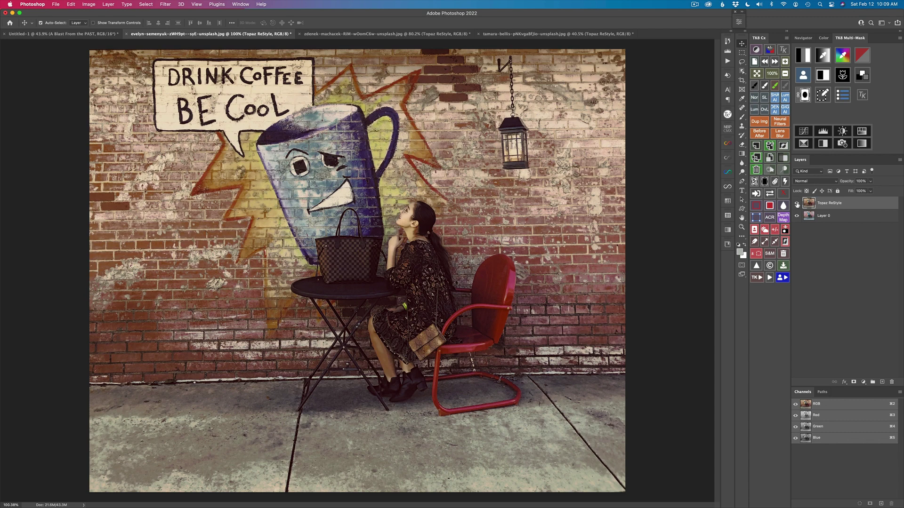
pyautogui.click(797, 205)
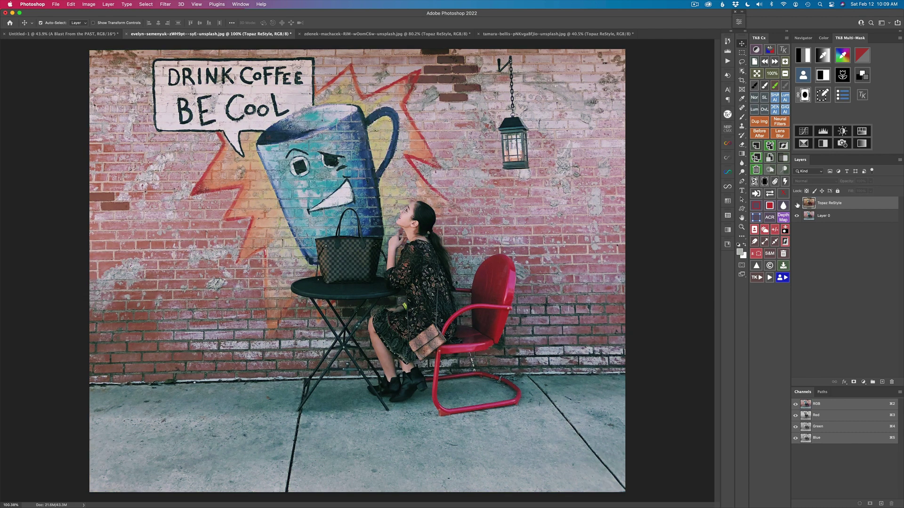
pyautogui.click(797, 204)
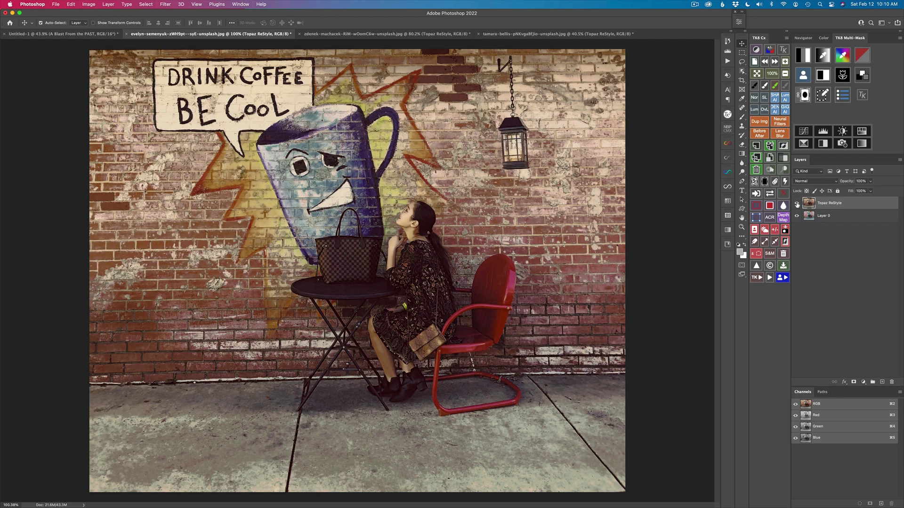
# Step: Compare the hummingbird photo with and without its Topaz ReStyle layer, leave the layer visible, and bring up the last open document
pyautogui.click(406, 34)
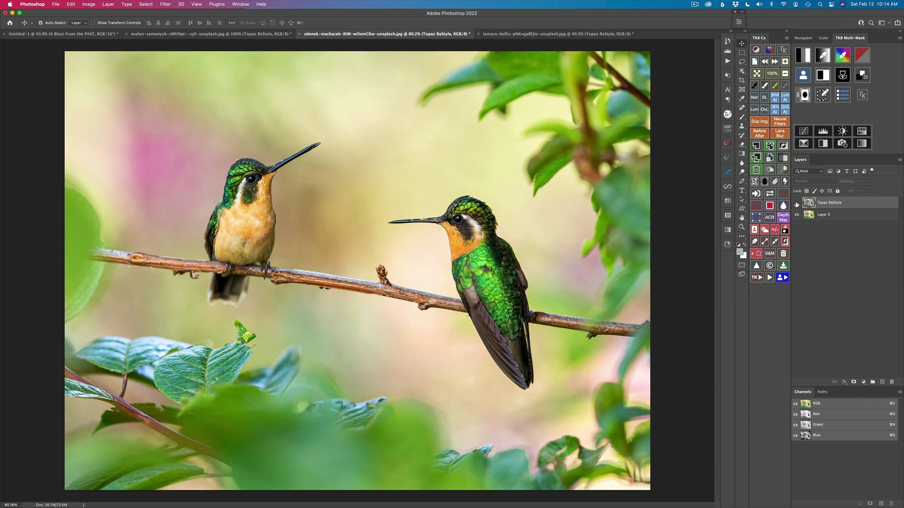
pyautogui.click(797, 204)
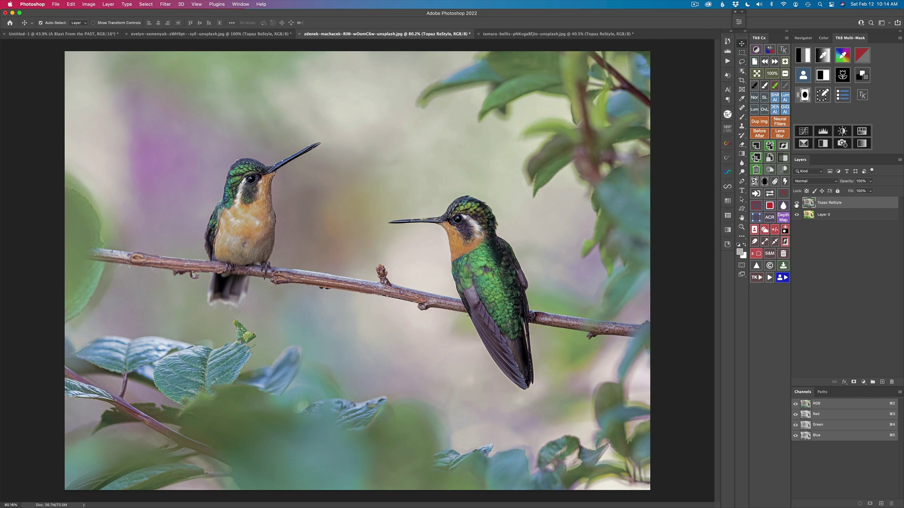
pyautogui.click(797, 204)
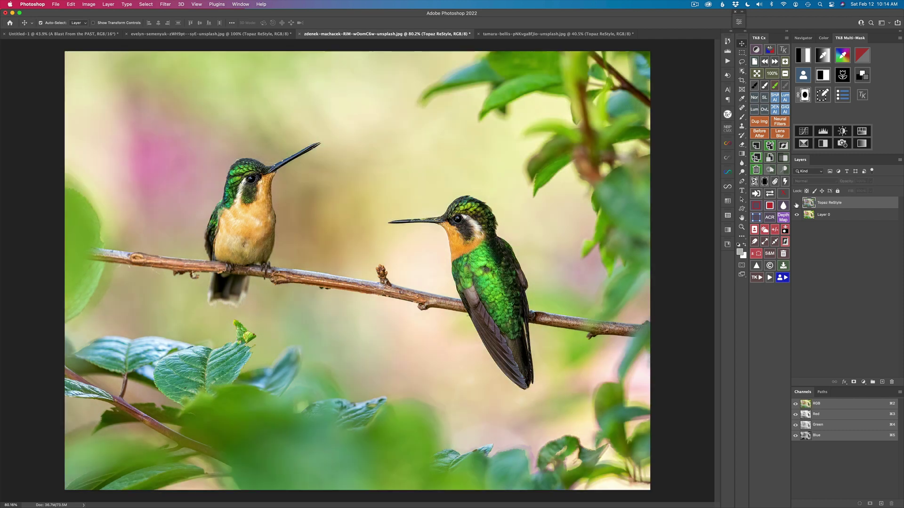
pyautogui.click(797, 204)
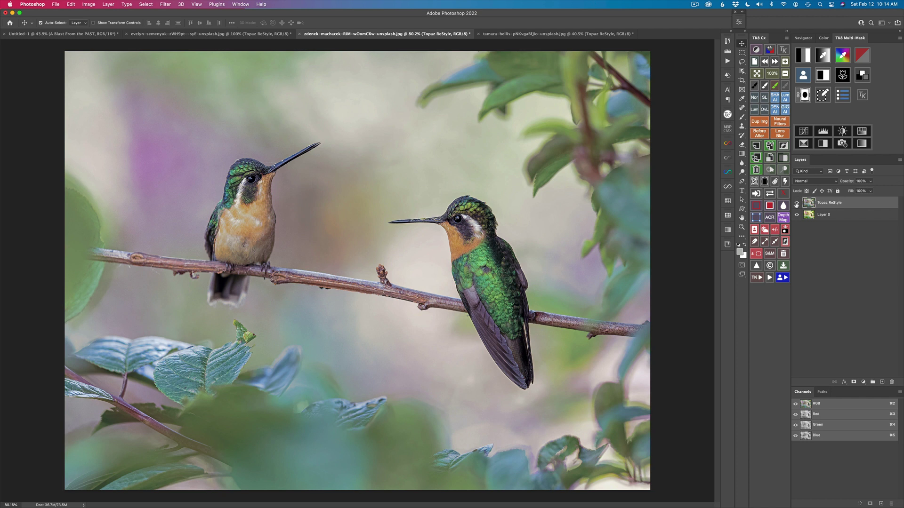
pyautogui.click(561, 34)
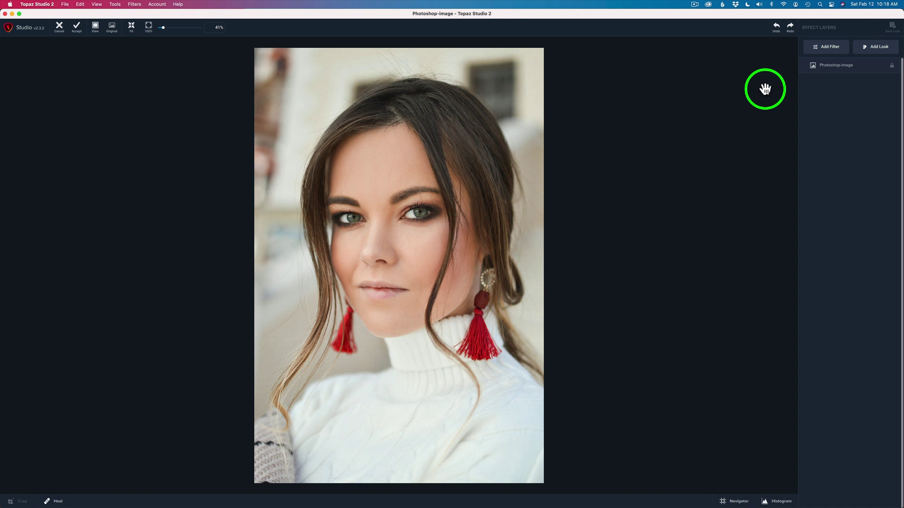
# Step: In Topaz Studio 2, add a Quad Tone filter to the portrait and show its presets
pyautogui.click(825, 47)
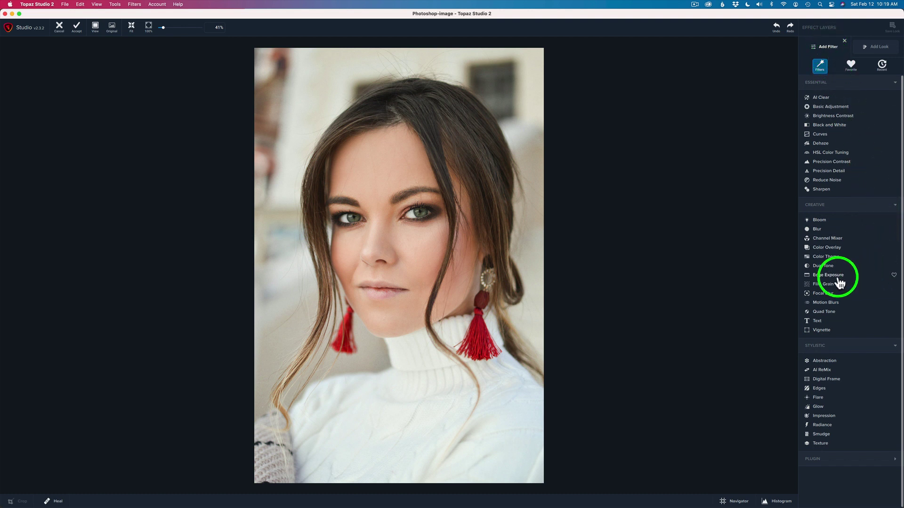
pyautogui.click(824, 312)
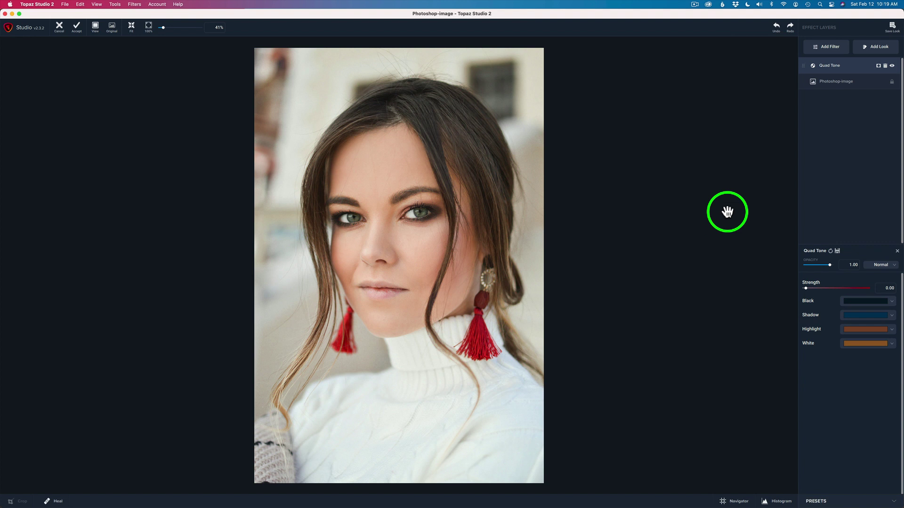
pyautogui.click(893, 501)
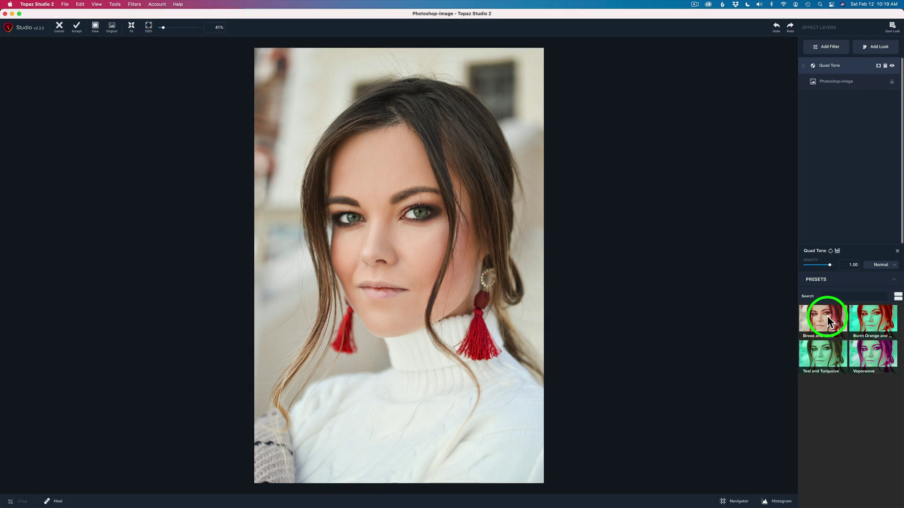
# Step: Preview the Bread and Wine, Burnt Orange, and Teal and Turquoise Quad Tone presets on the portrait
pyautogui.click(827, 315)
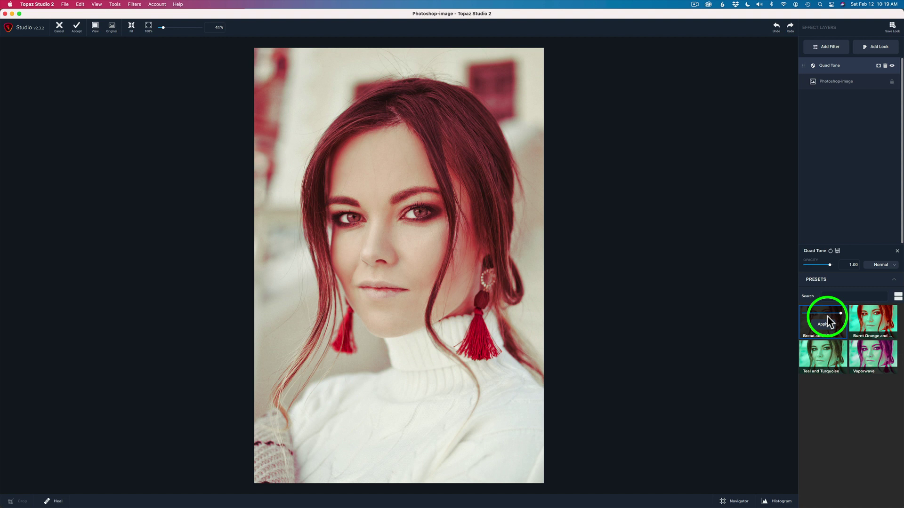
pyautogui.click(876, 320)
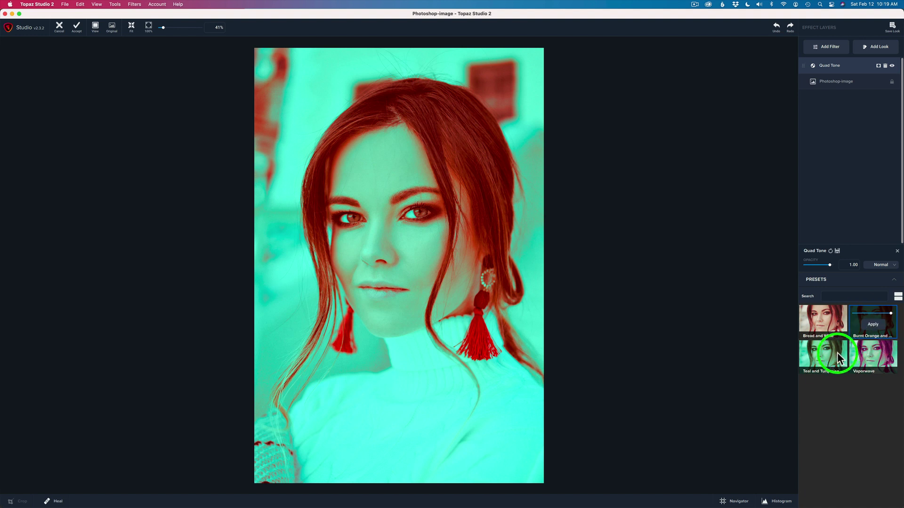
pyautogui.click(822, 361)
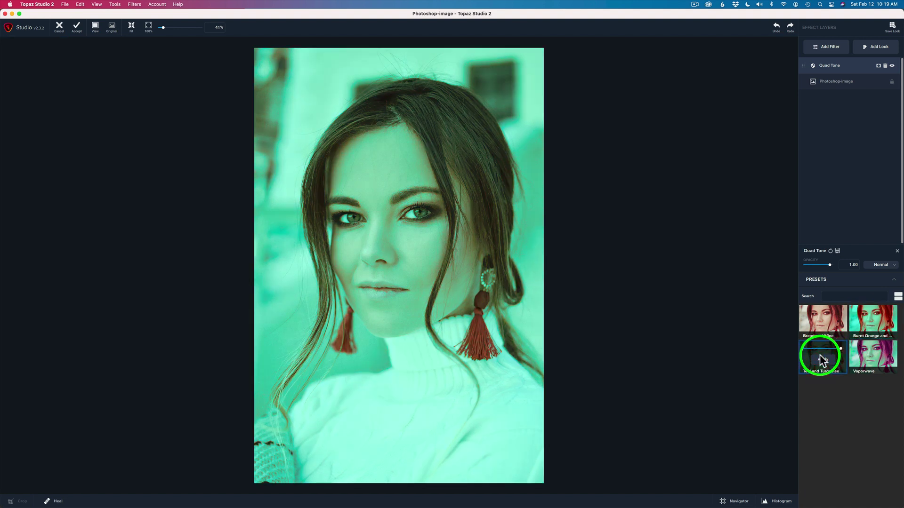
# Step: Apply the Vaporwave Quad Tone preset to the portrait with its opacity reduced to 0.48
pyautogui.click(892, 360)
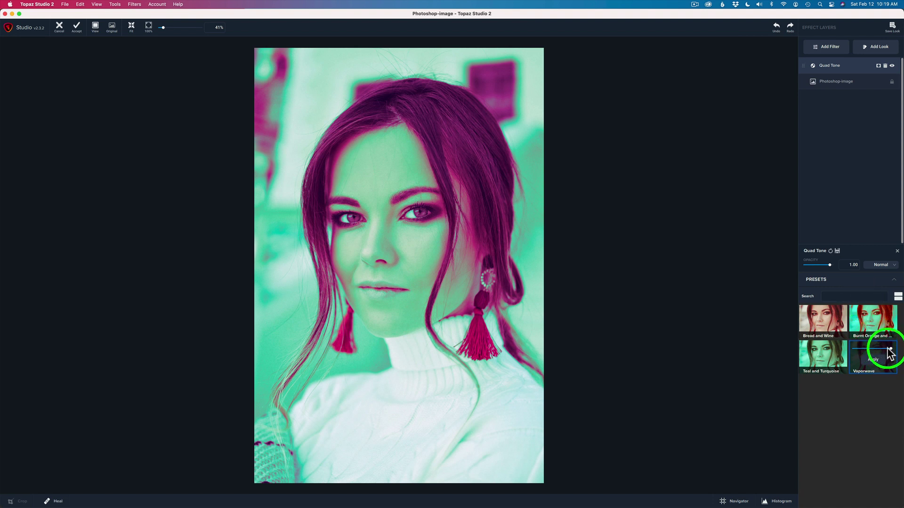
pyautogui.moveTo(891, 349); pyautogui.dragTo(872, 348)
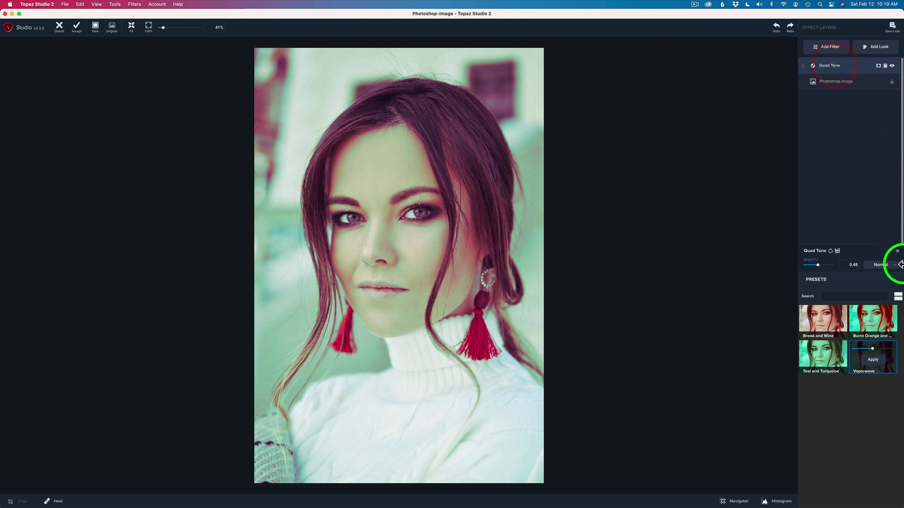
pyautogui.click(874, 363)
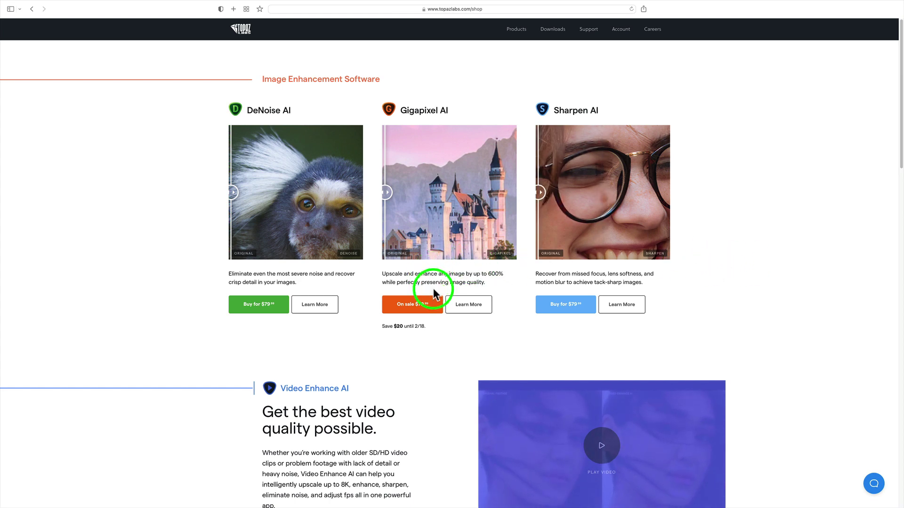
# Step: In the web browser, look through the Topaz Labs shop page down to the Image Quality Bundle offer
pyautogui.scroll(-2, 435, 296)
pyautogui.scroll(-2, 424, 278)
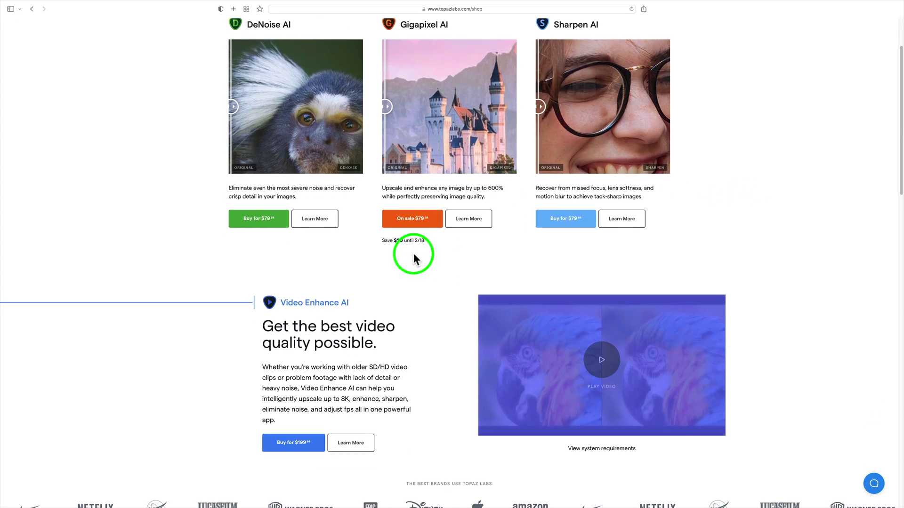
pyautogui.scroll(-6, 417, 259)
pyautogui.scroll(-3, 416, 259)
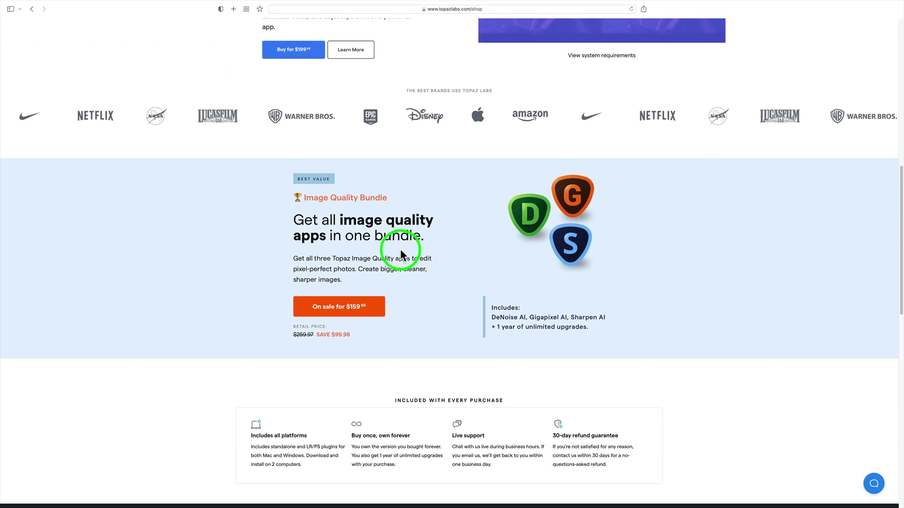
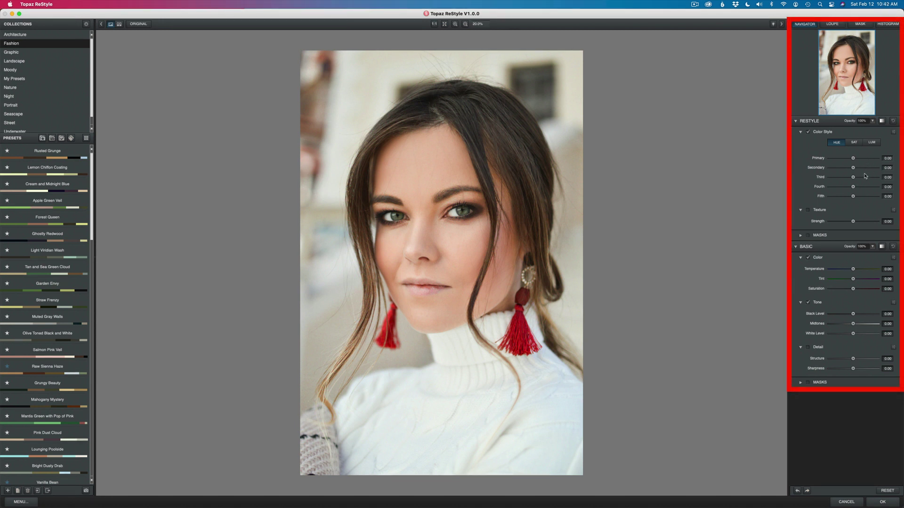
# Step: In Topaz ReStyle, preview Fashion presets such as Apple Green Veil, Tan and Sea Green Cloud, and Garden Envy on the portrait
pyautogui.click(47, 184)
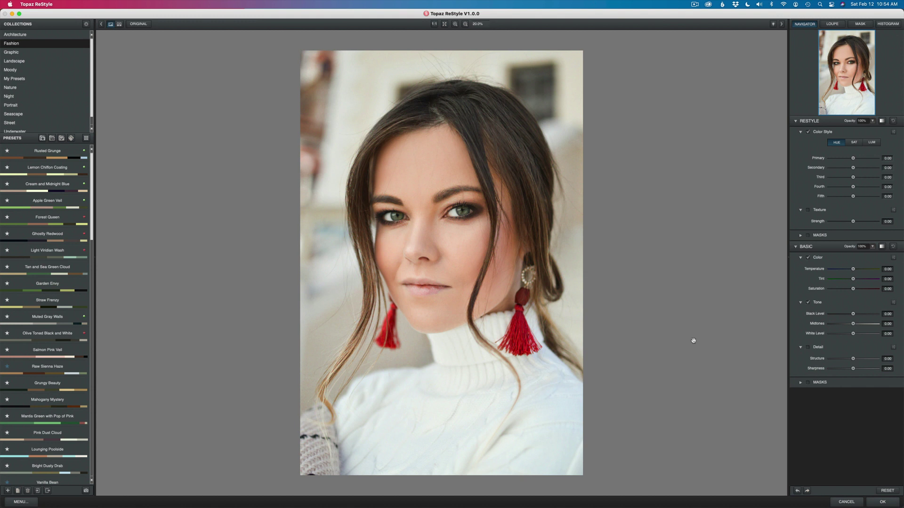
pyautogui.click(155, 110)
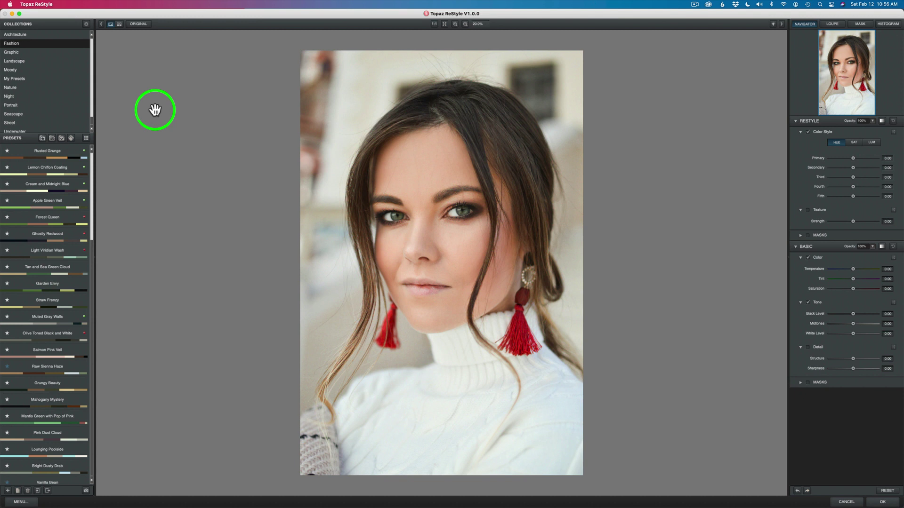
pyautogui.moveTo(18, 151)
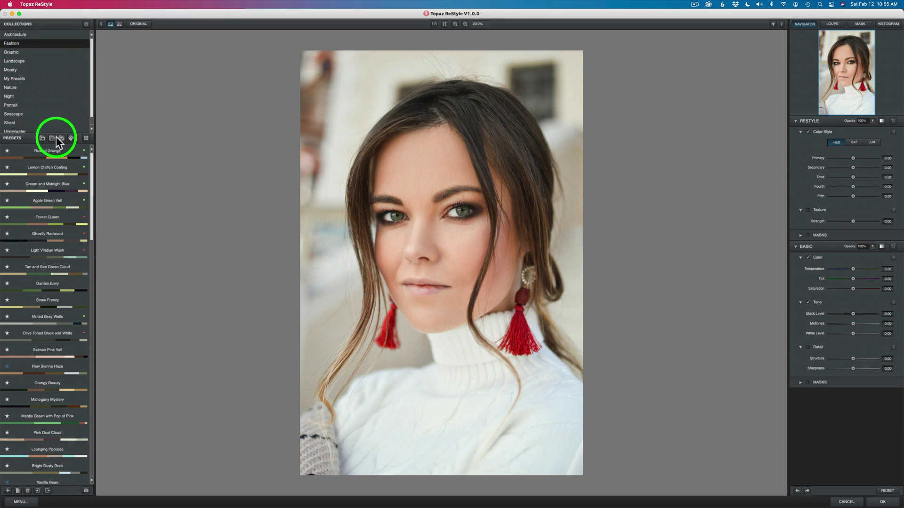
pyautogui.moveTo(53, 147)
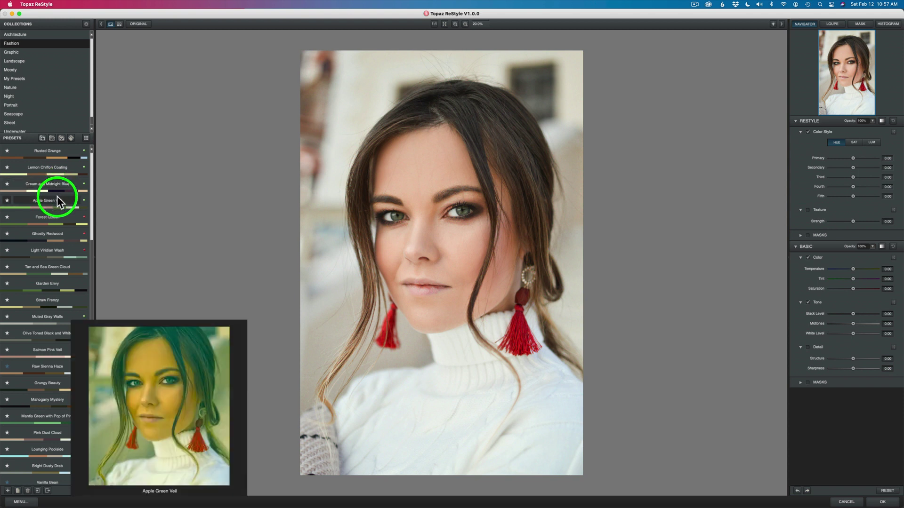
pyautogui.moveTo(61, 253)
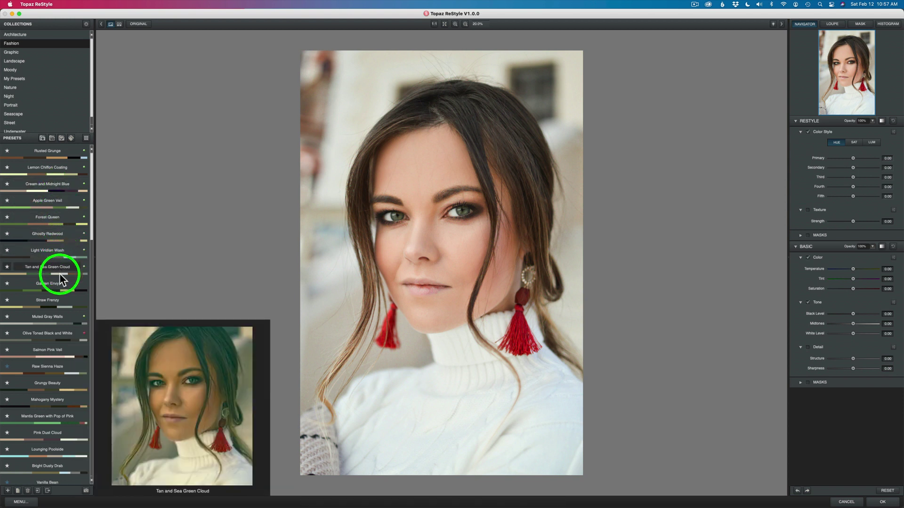
pyautogui.click(40, 267)
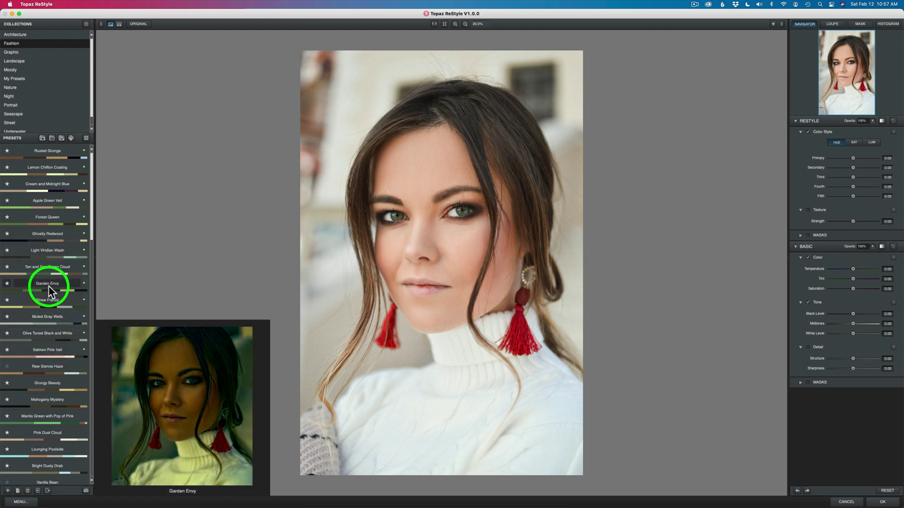
pyautogui.click(72, 159)
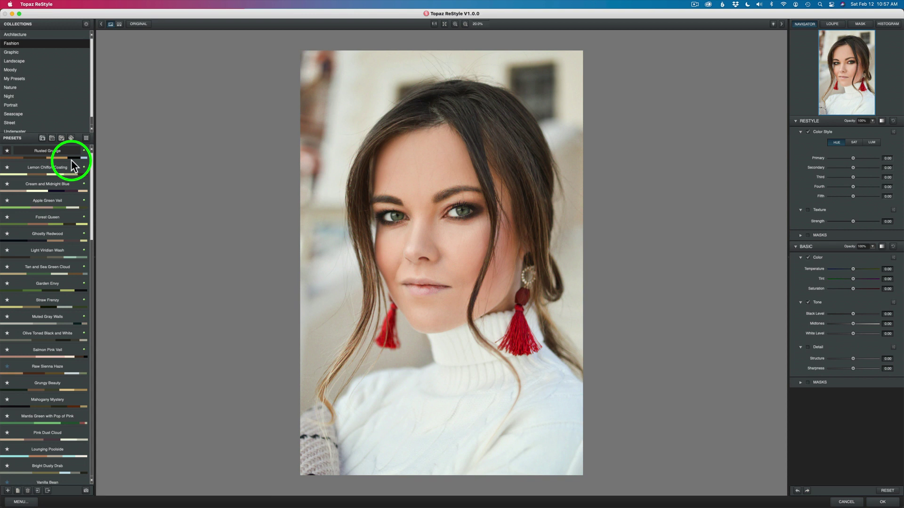
# Step: Show the presets as a full-window thumbnail grid, look through them, and return to the first row
pyautogui.click(86, 137)
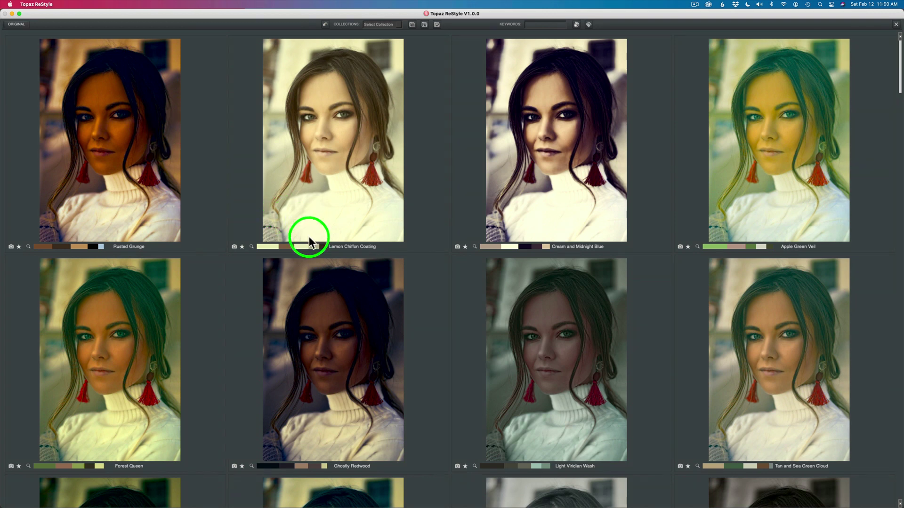
pyautogui.scroll(-2, 309, 236)
pyautogui.scroll(-10, 309, 237)
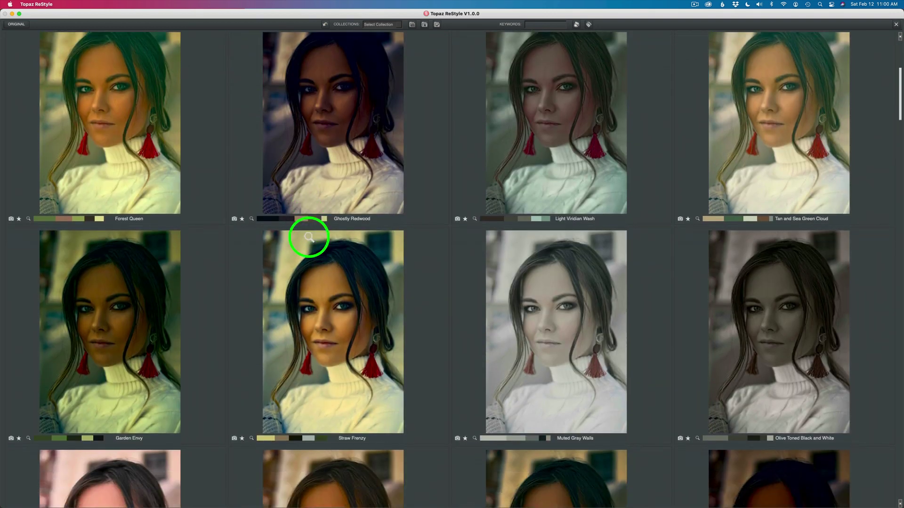
pyautogui.scroll(-3, 309, 236)
pyautogui.scroll(10, 309, 237)
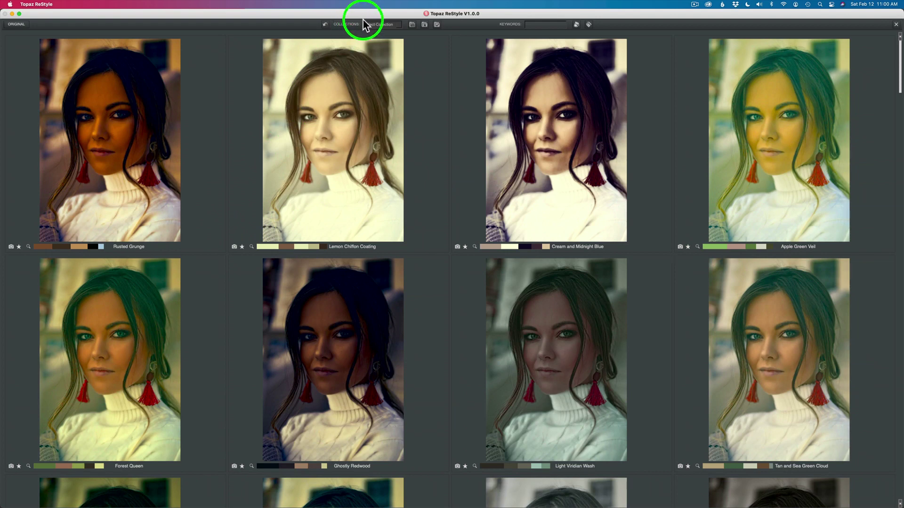
# Step: Choose the Fashion collection for the preset grid
pyautogui.click(399, 25)
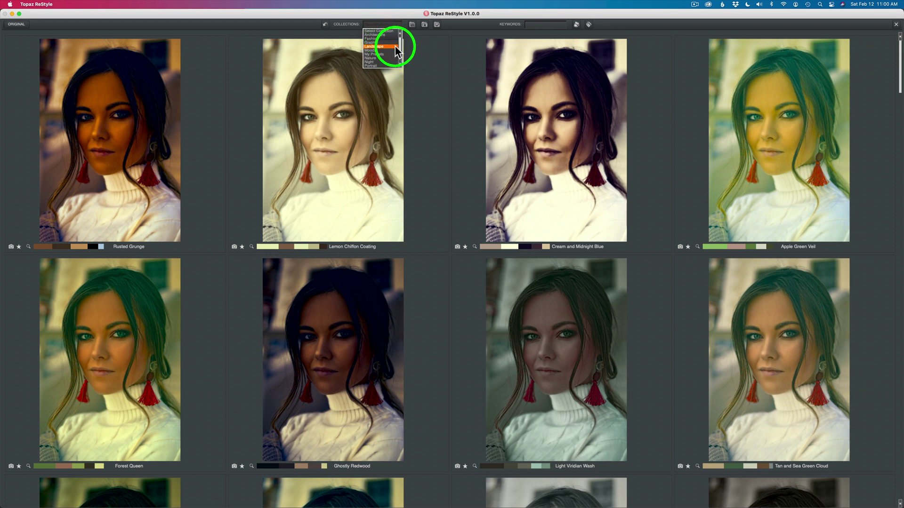
pyautogui.moveTo(395, 40)
pyautogui.mouseDown()
pyautogui.moveTo(399, 57)
pyautogui.moveTo(399, 40)
pyautogui.mouseUp()
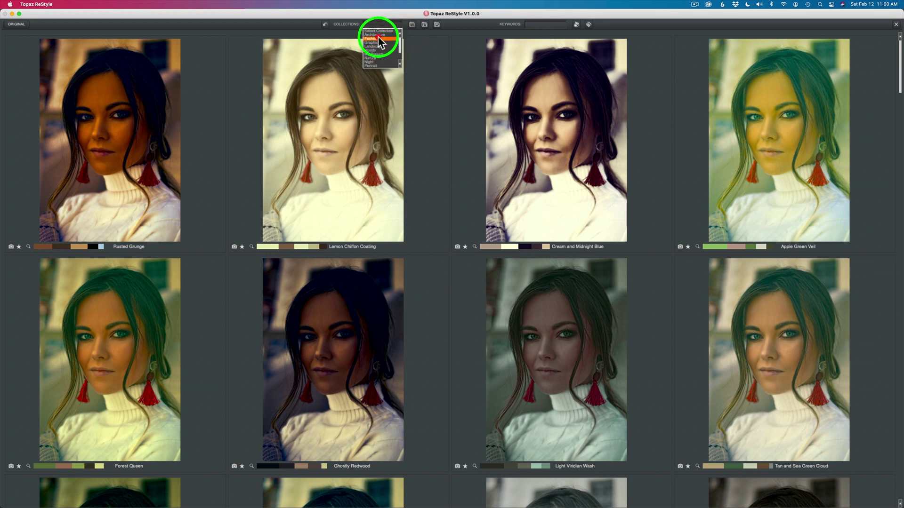
pyautogui.click(379, 38)
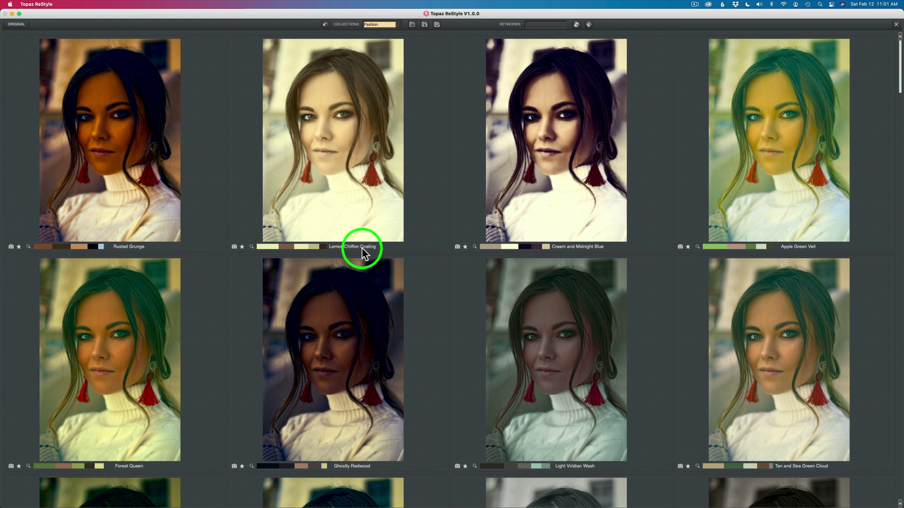
# Step: Take snapshots of the Lemon Chiffon Coating and Muted Gray Walls presets in the Fashion grid
pyautogui.click(234, 246)
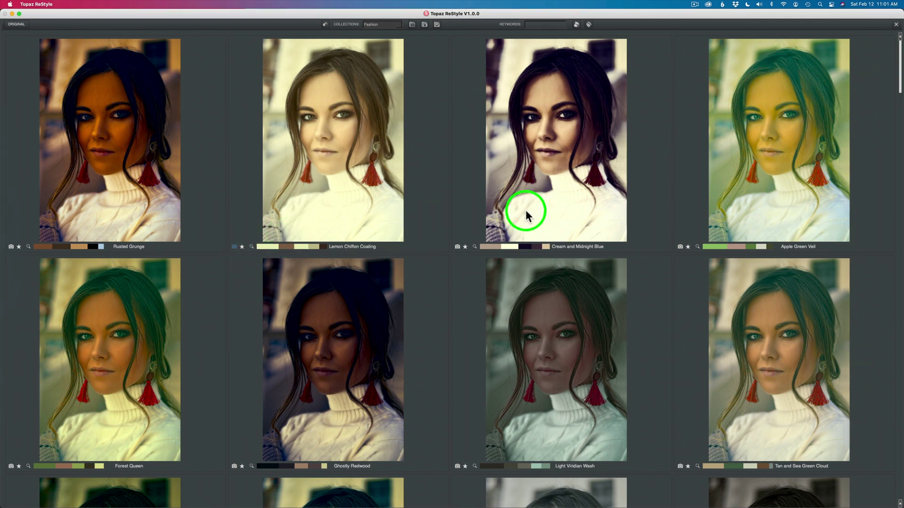
pyautogui.scroll(-3, 526, 210)
pyautogui.scroll(-5, 525, 210)
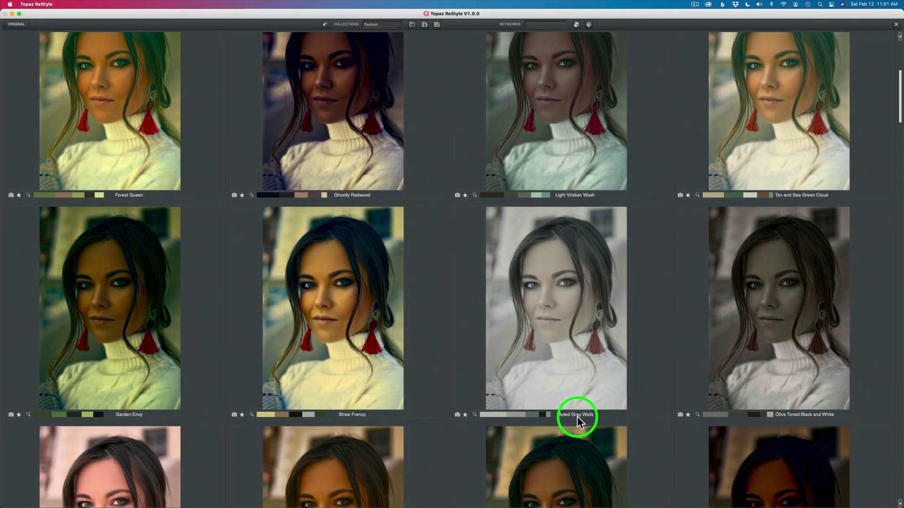
pyautogui.click(457, 412)
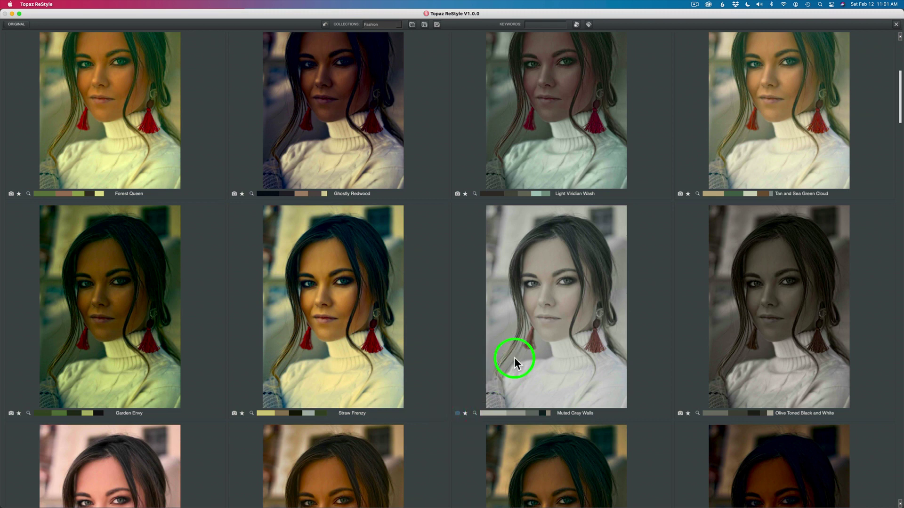
# Step: Add the Salmon Pink Veil and Pink Dust Cloud presets to the snapshots
pyautogui.scroll(-3, 514, 357)
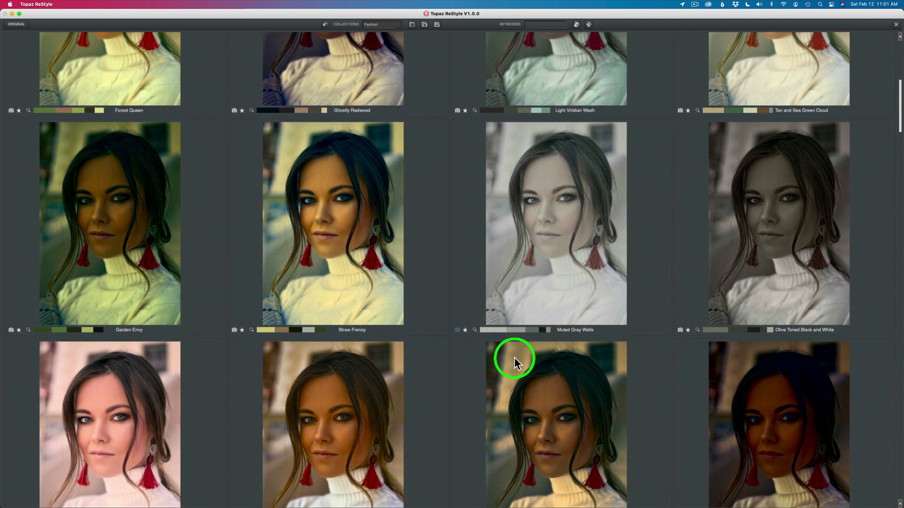
pyautogui.scroll(-5, 514, 357)
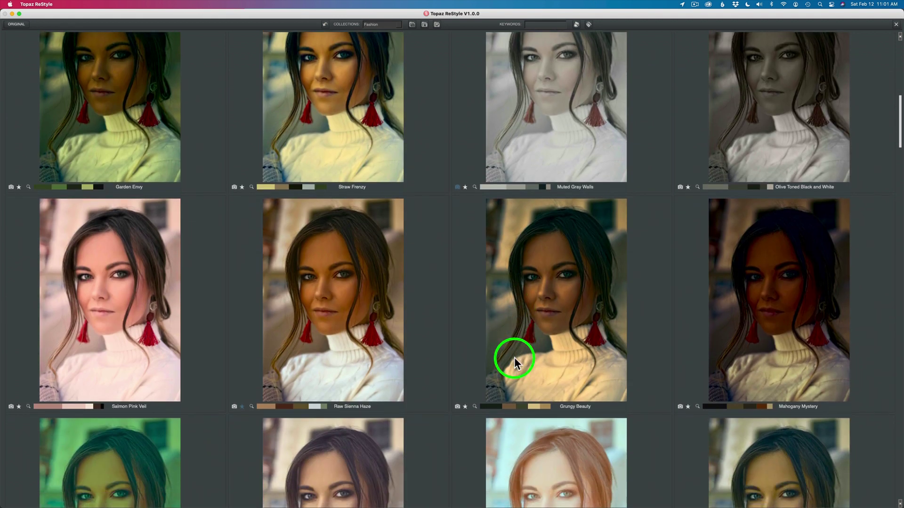
pyautogui.scroll(-2, 515, 357)
pyautogui.scroll(-1, 514, 359)
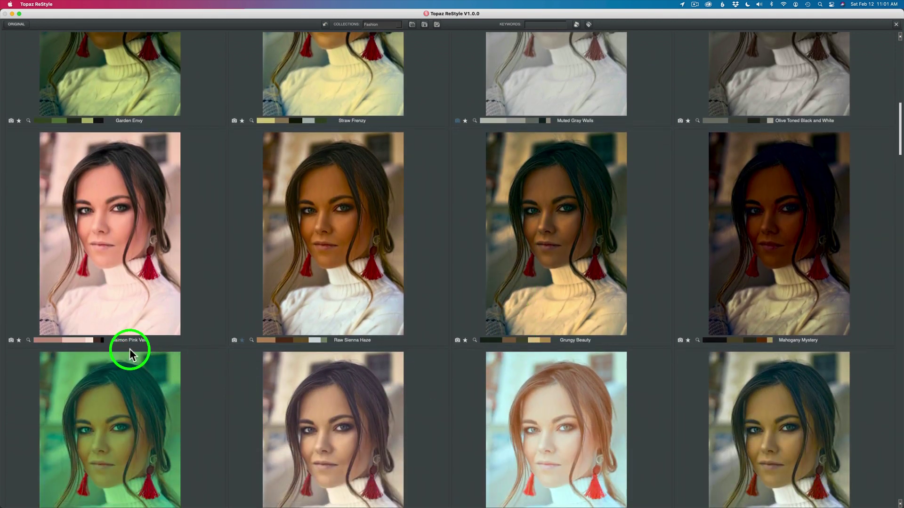
pyautogui.click(10, 340)
pyautogui.scroll(-1, 521, 295)
pyautogui.scroll(-3, 522, 295)
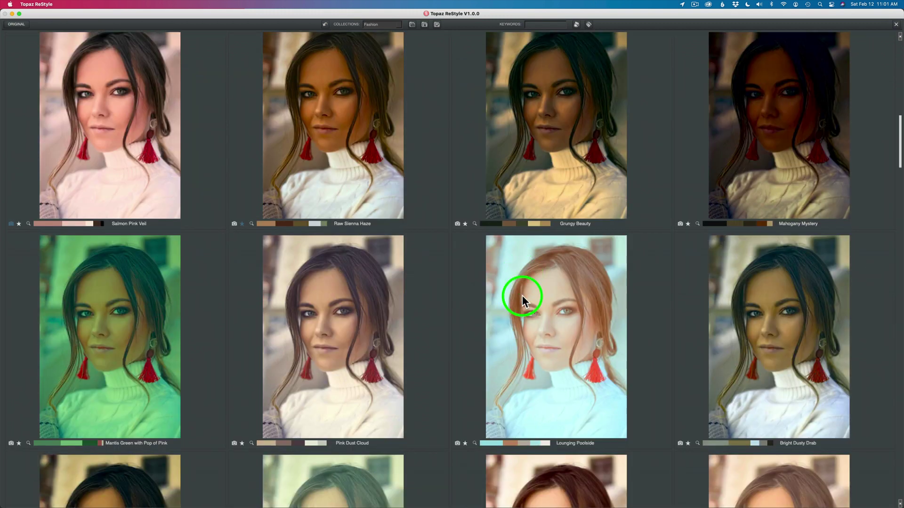
pyautogui.scroll(-2, 521, 295)
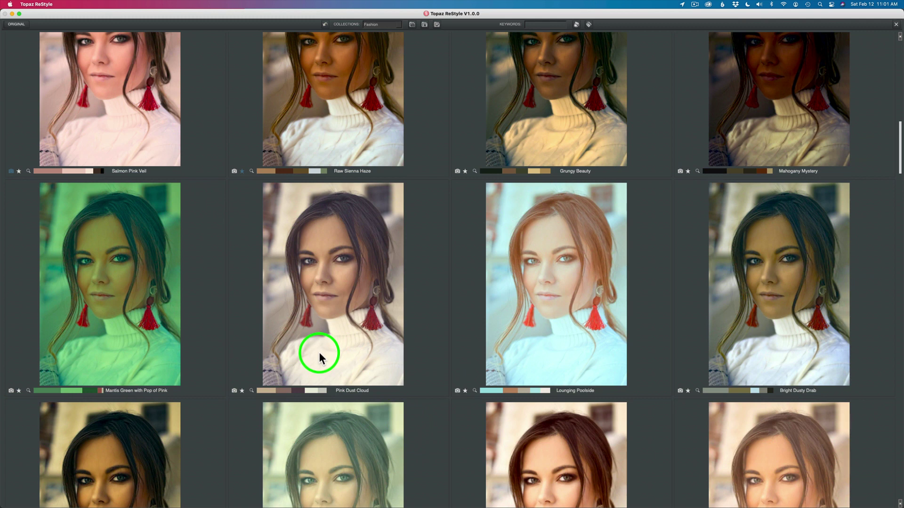
pyautogui.click(235, 391)
# Step: Take snapshots of the Burnished Fawn and Bleached Silver presets
pyautogui.scroll(-3, 533, 344)
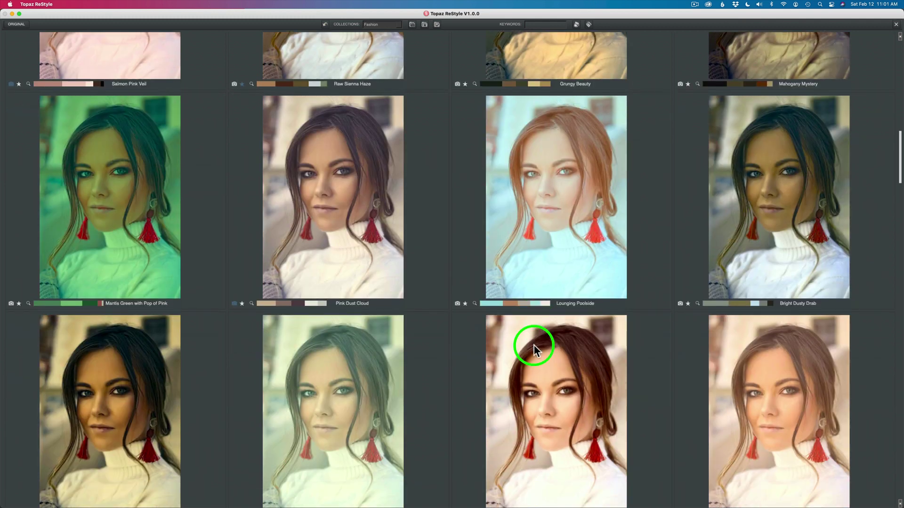
pyautogui.scroll(-2, 535, 350)
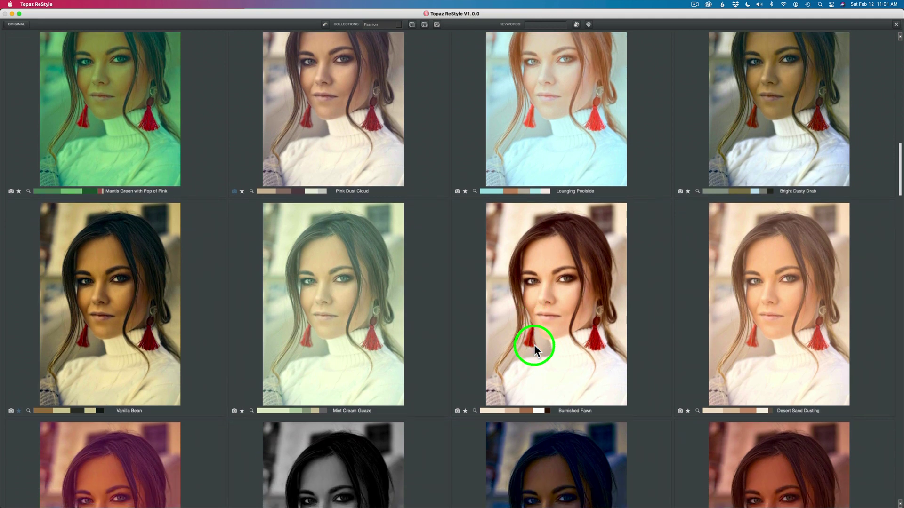
pyautogui.scroll(-2, 534, 344)
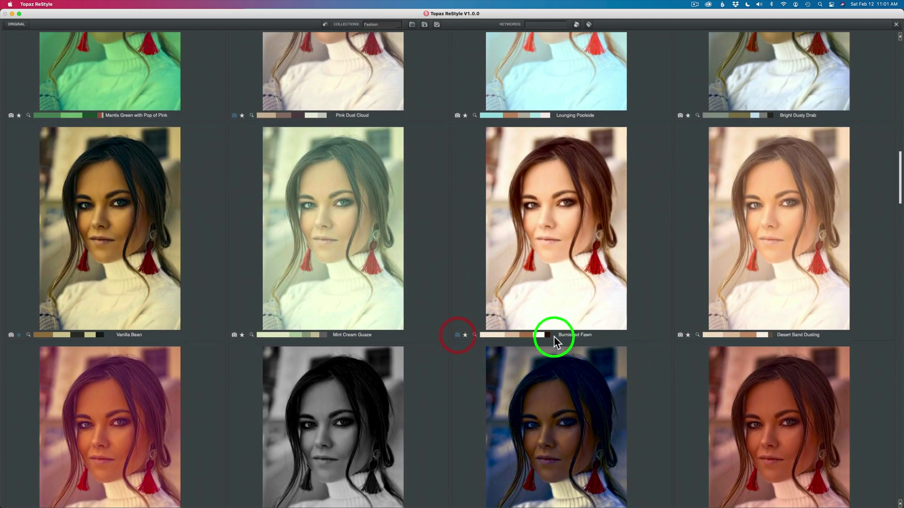
pyautogui.scroll(-5, 554, 336)
pyautogui.scroll(-4, 554, 337)
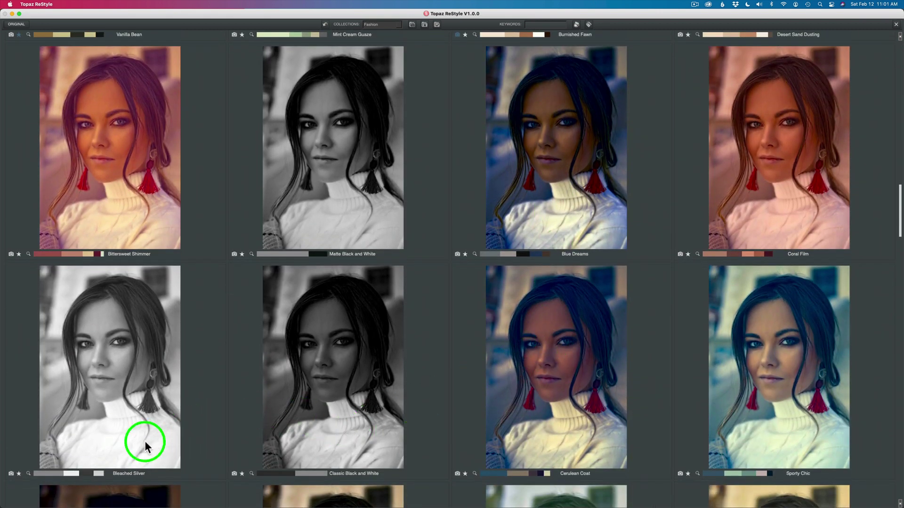
pyautogui.click(11, 474)
# Step: Mark the Fading Antique Brass and Pale Taupe presets as snapshots further down the Fashion collection
pyautogui.scroll(-8, 467, 380)
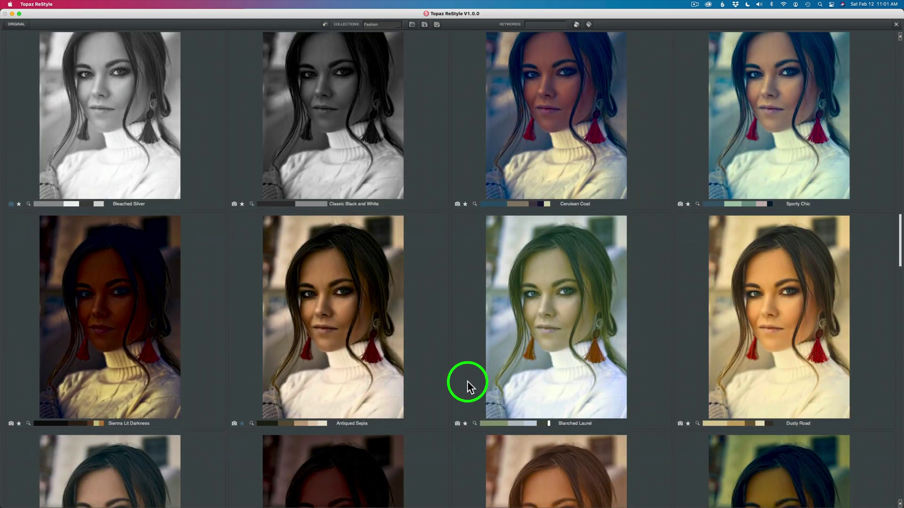
pyautogui.scroll(-7, 467, 380)
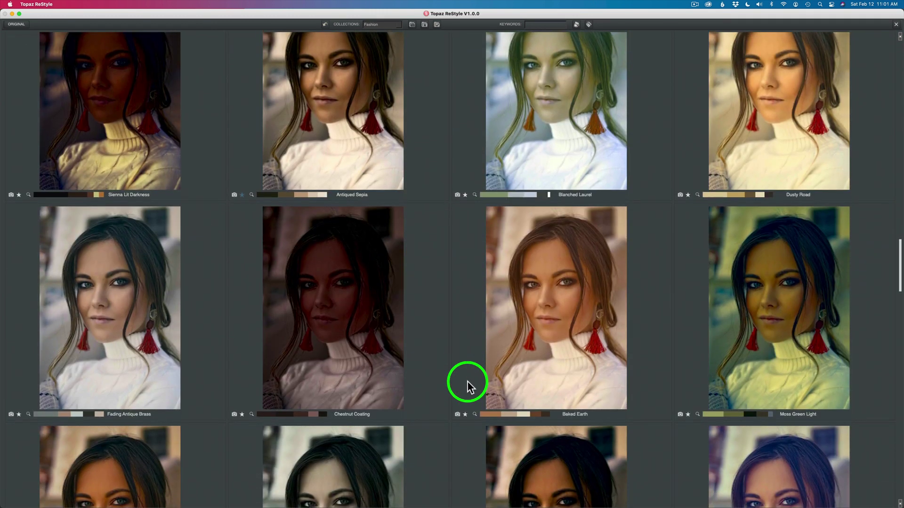
pyautogui.scroll(-1, 467, 380)
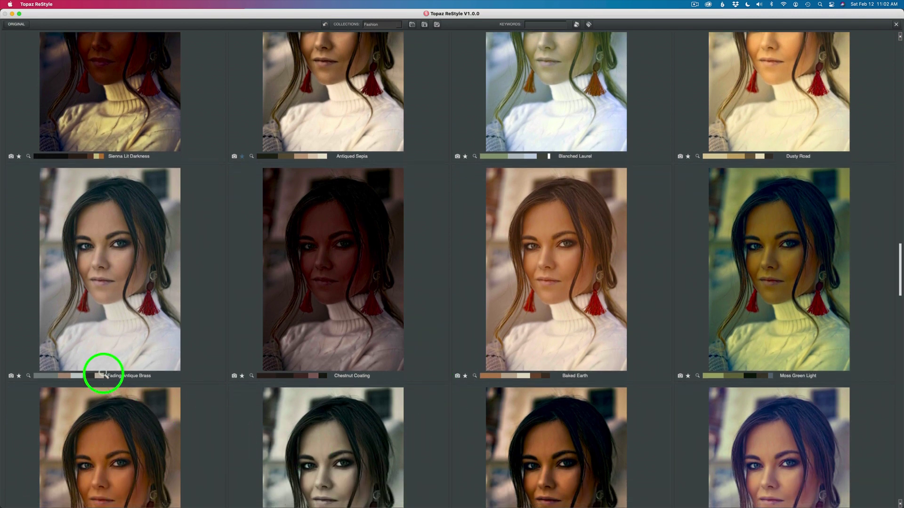
pyautogui.click(11, 375)
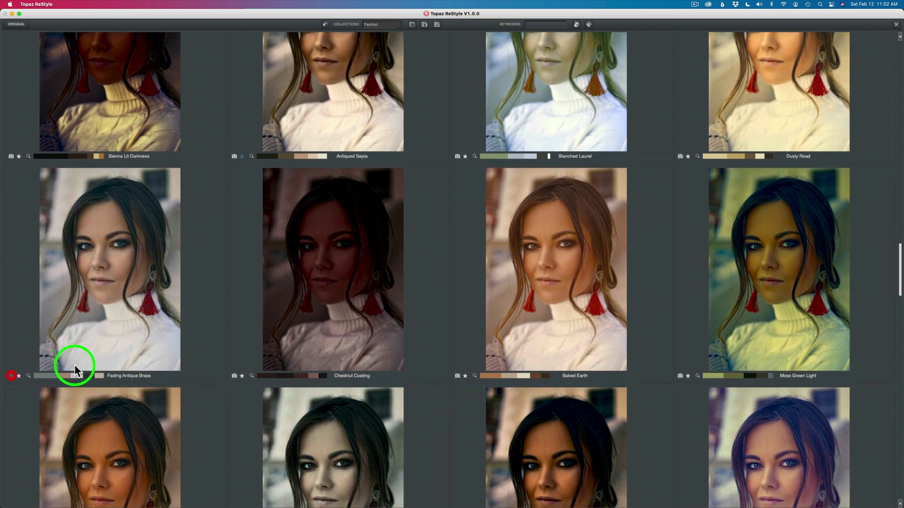
pyautogui.scroll(-5, 469, 381)
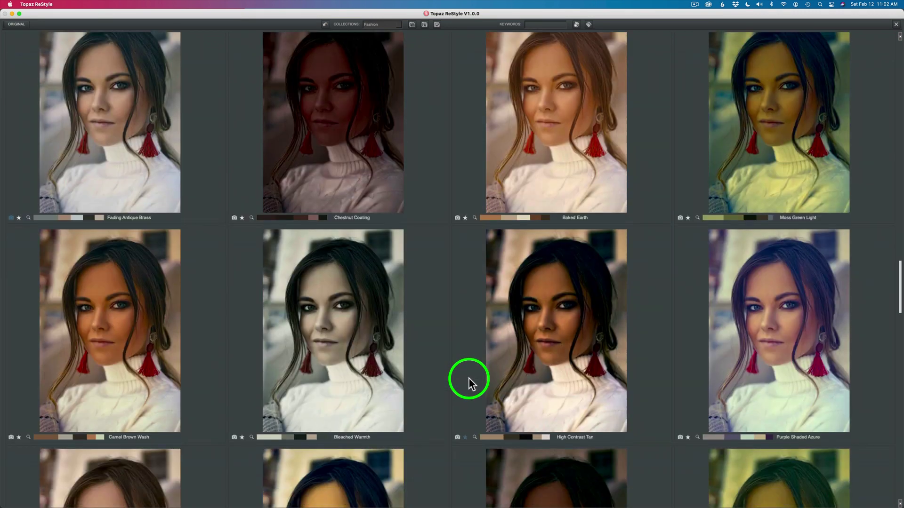
pyautogui.scroll(-5, 469, 379)
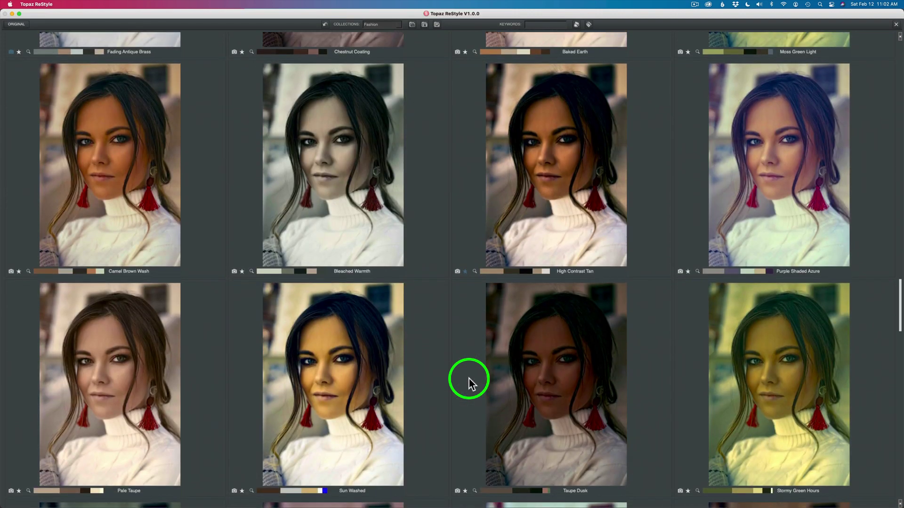
pyautogui.scroll(-3, 469, 380)
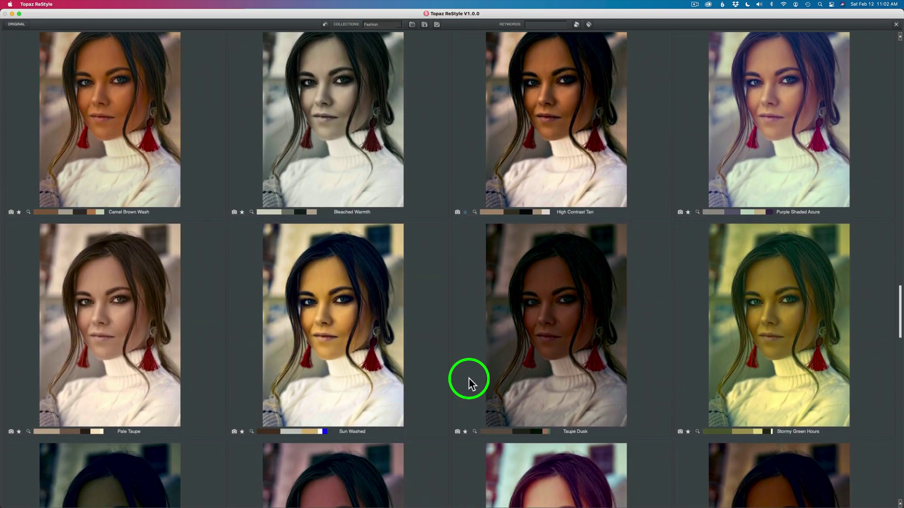
pyautogui.scroll(-2, 468, 380)
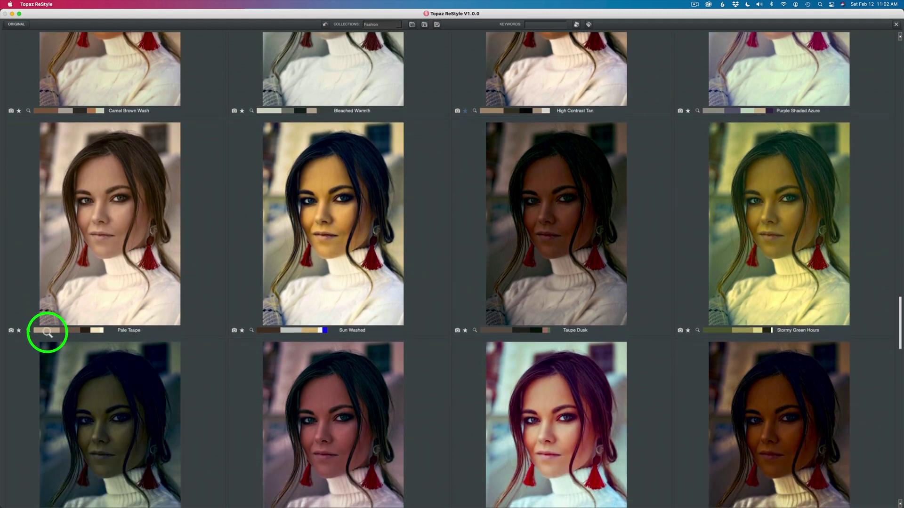
pyautogui.click(11, 330)
# Step: Take a snapshot of the Faded Tangerine preset
pyautogui.scroll(-8, 487, 311)
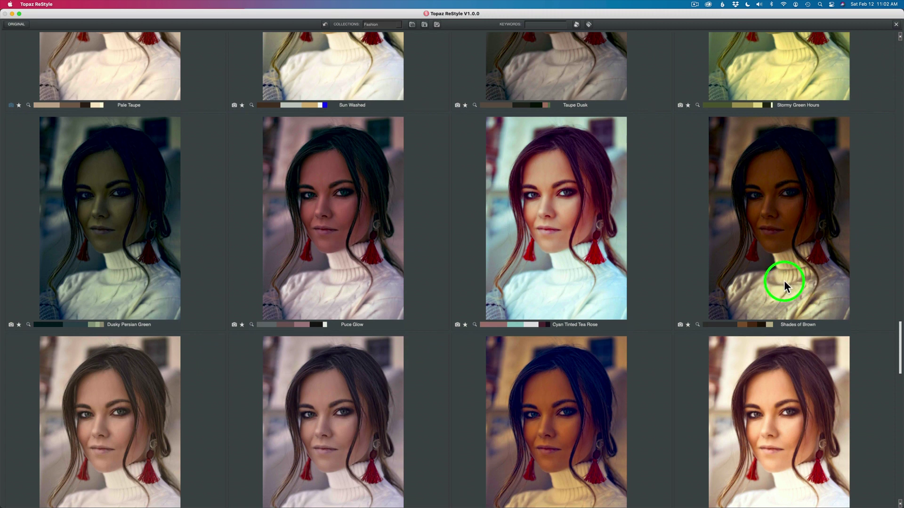
pyautogui.scroll(-6, 784, 281)
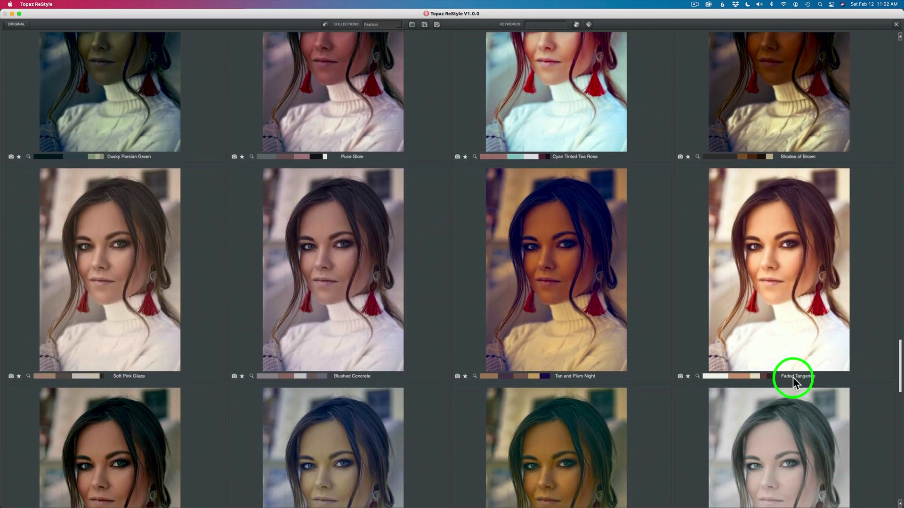
pyautogui.click(680, 376)
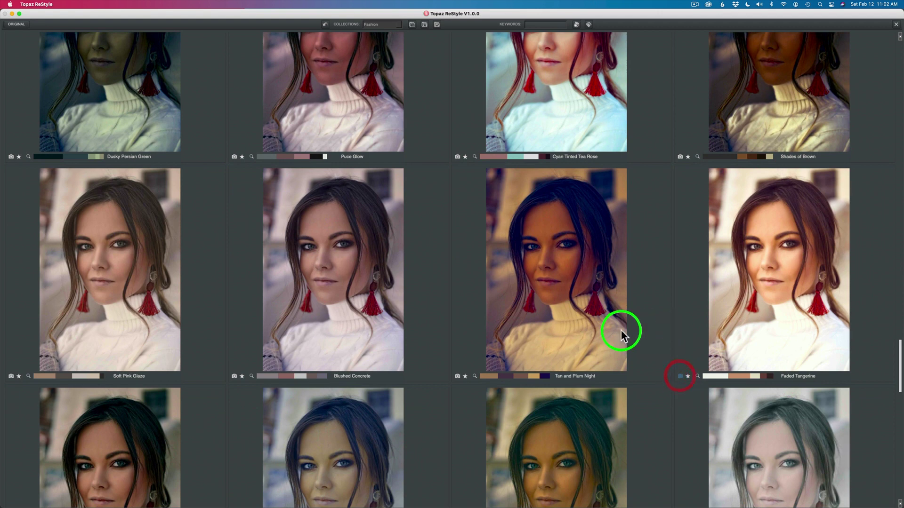
# Step: Look through more of the Fashion presets and switch the grid to the Moody collection
pyautogui.scroll(-7, 621, 330)
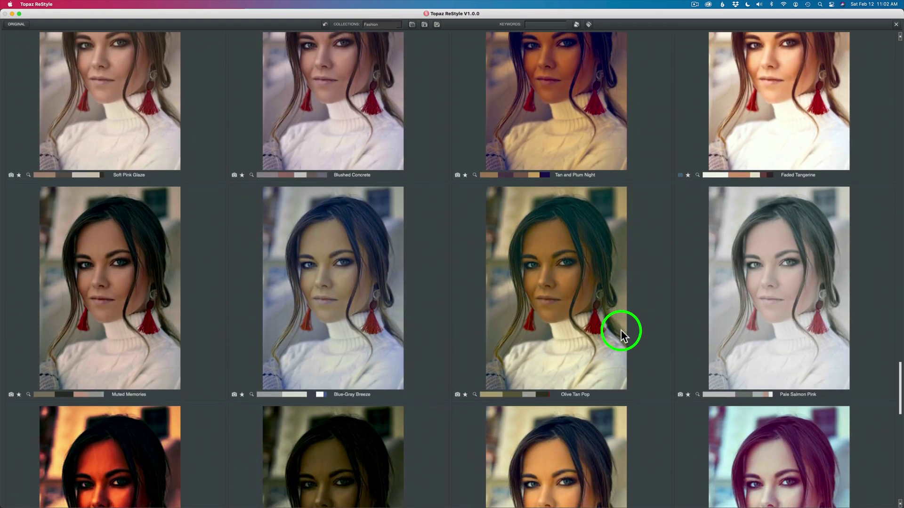
pyautogui.scroll(-6, 621, 329)
pyautogui.scroll(-6, 621, 330)
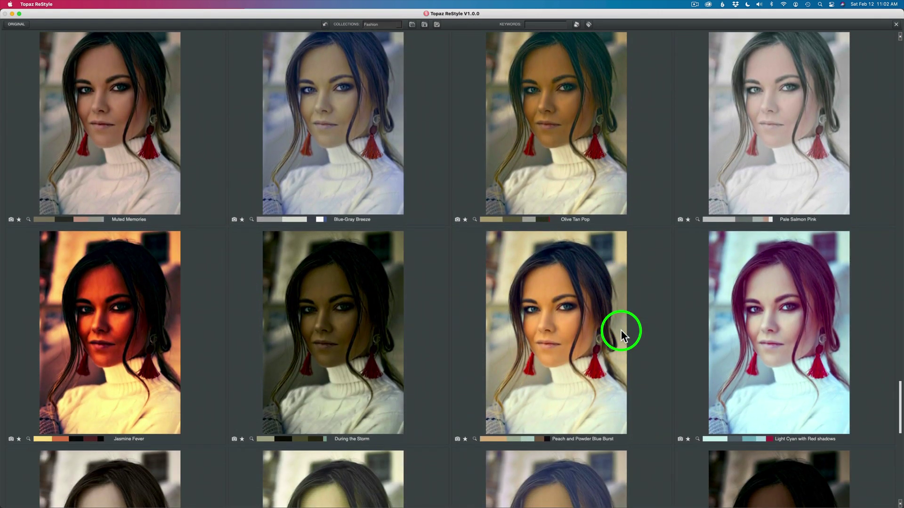
pyautogui.scroll(-3, 621, 335)
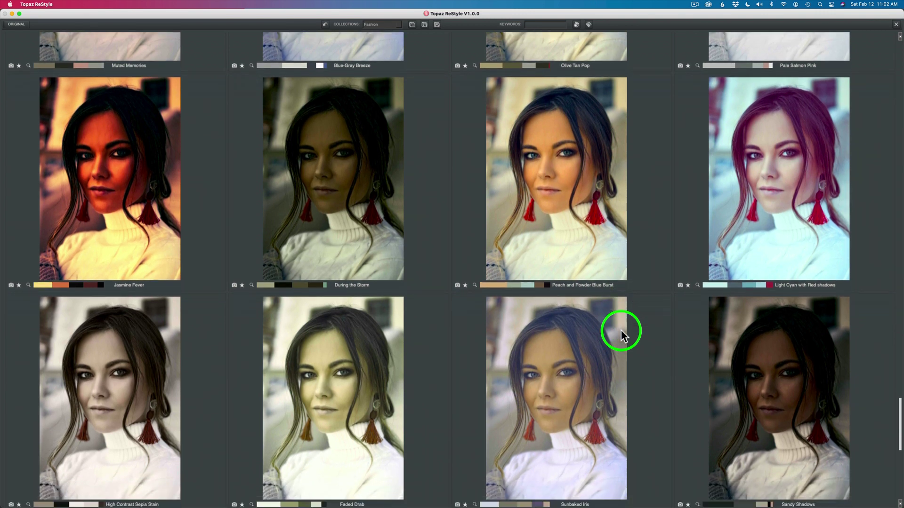
pyautogui.click(400, 26)
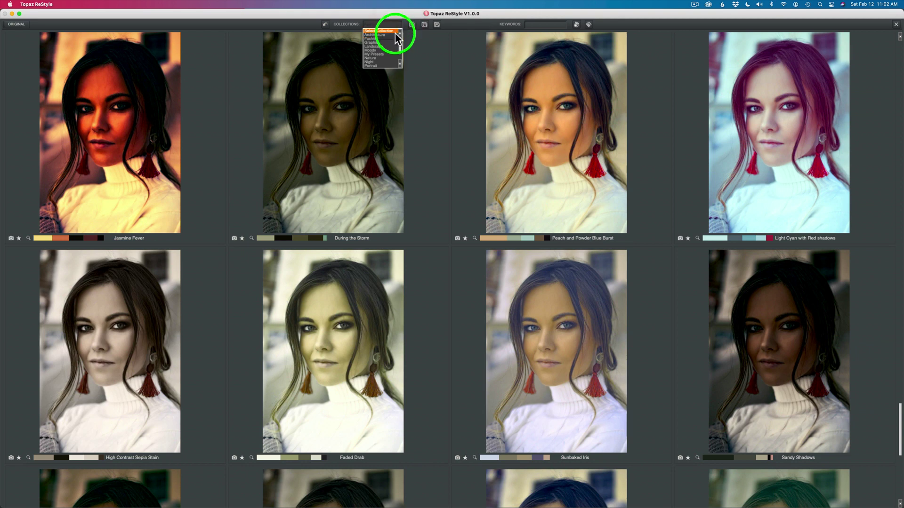
pyautogui.click(378, 51)
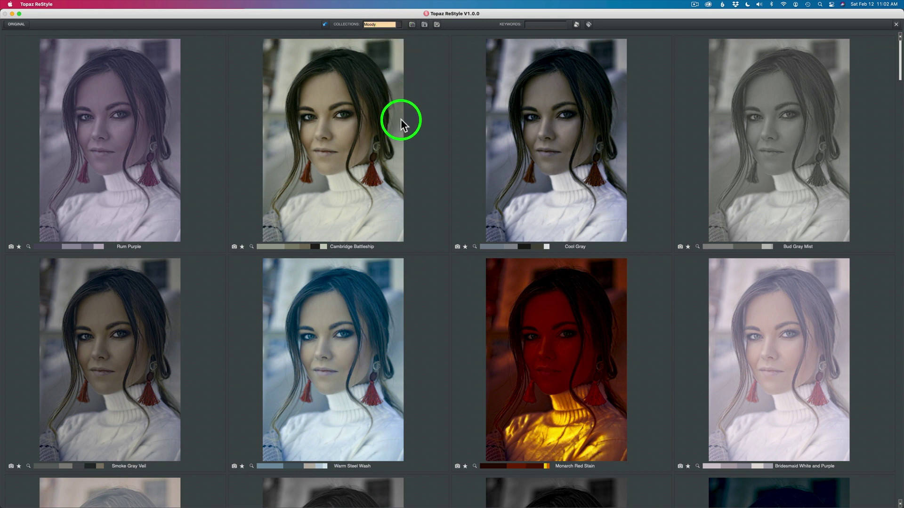
# Step: Take snapshots of the Cambridge Battleship and Warm Steel Wash presets in the Moody collection
pyautogui.click(234, 247)
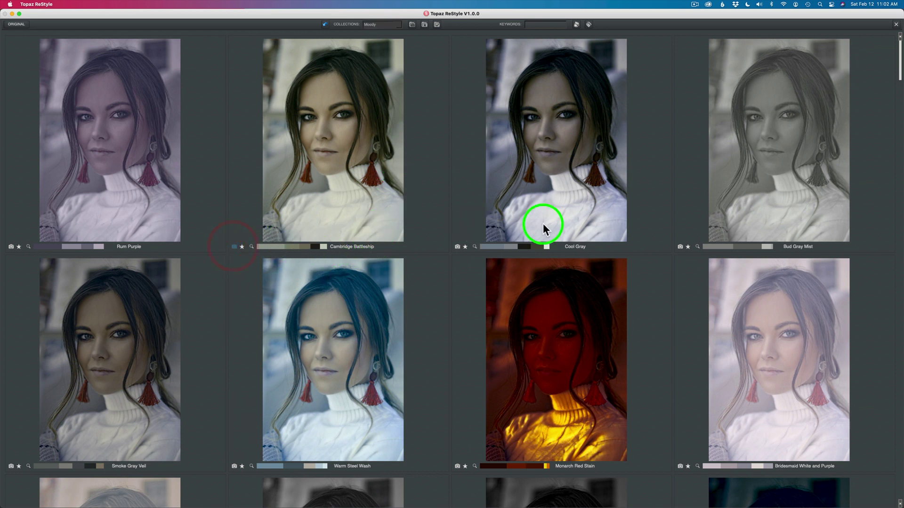
pyautogui.scroll(-5, 543, 225)
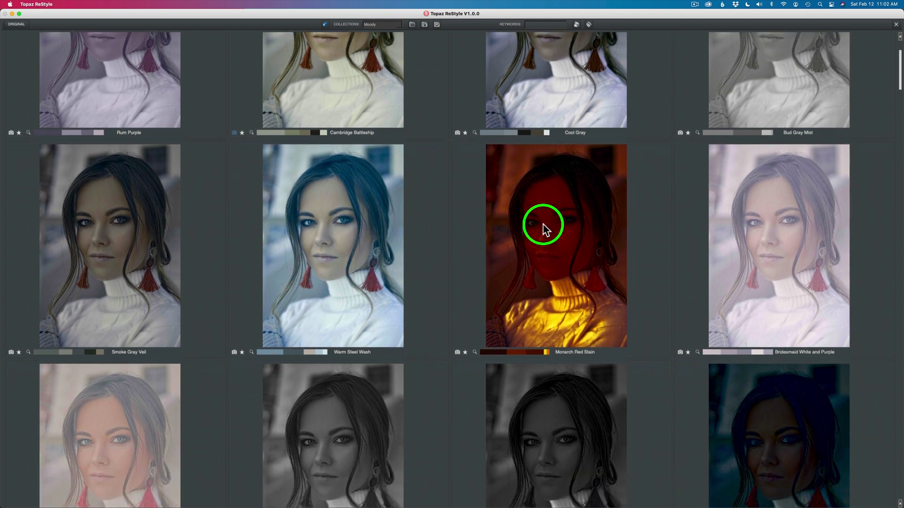
pyautogui.scroll(-3, 543, 224)
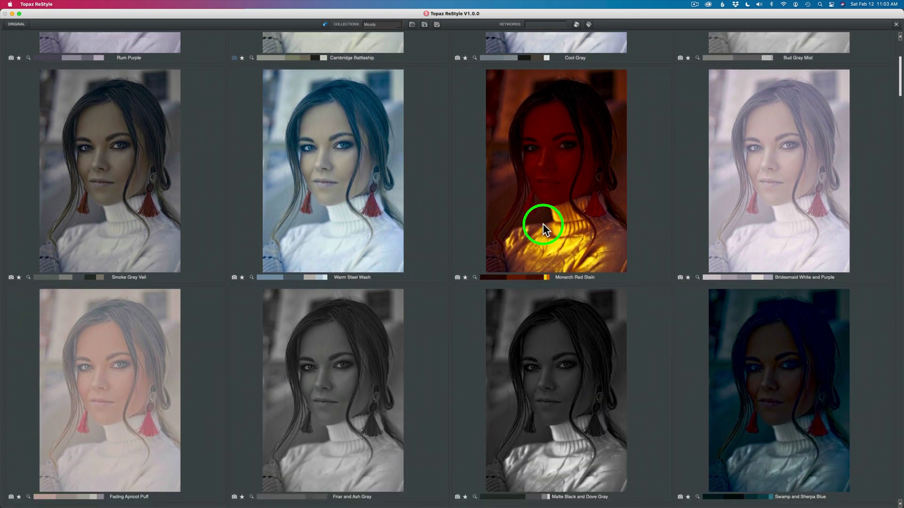
pyautogui.scroll(-2, 543, 225)
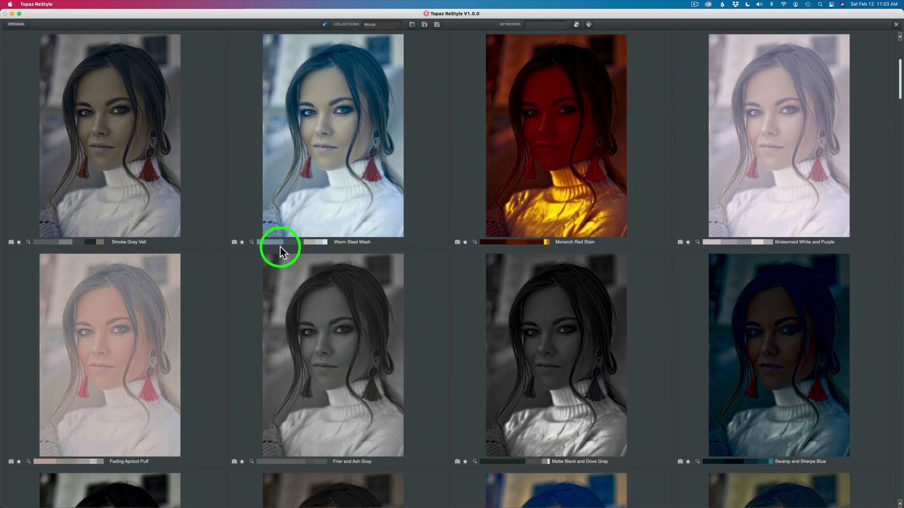
pyautogui.click(234, 242)
# Step: Look through more of the Moody presets and switch the grid to the Portrait collection
pyautogui.scroll(-6, 478, 303)
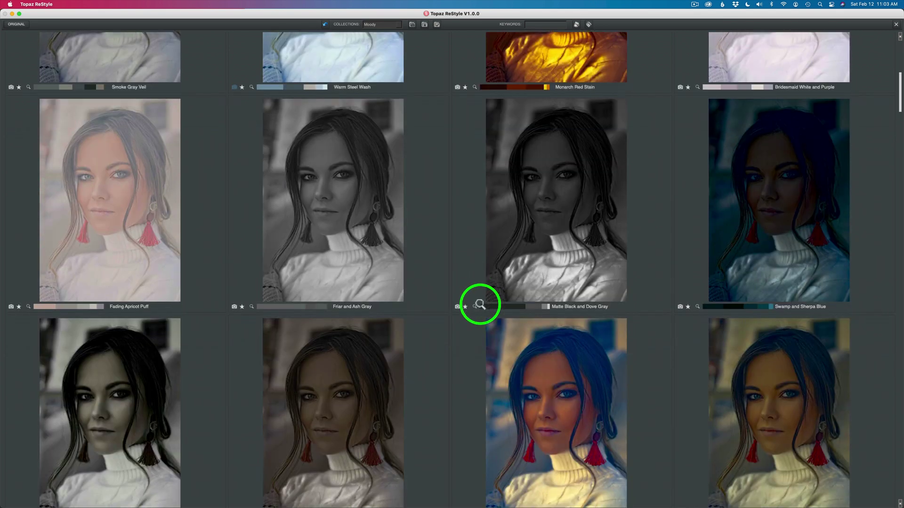
pyautogui.scroll(-10, 481, 305)
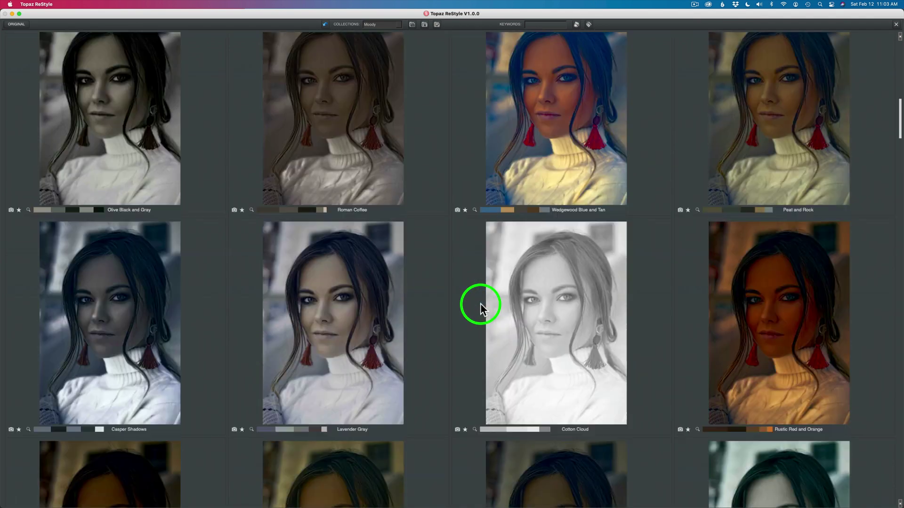
pyautogui.scroll(-3, 481, 303)
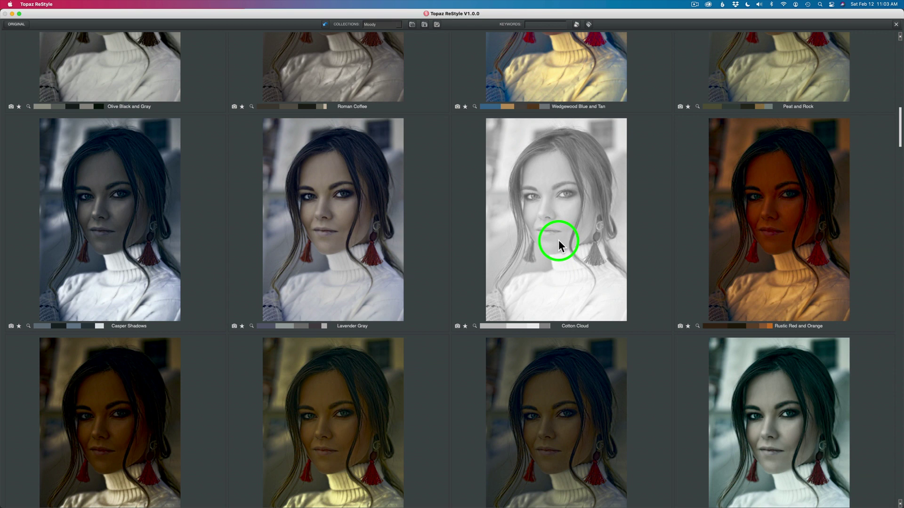
pyautogui.scroll(-3, 559, 243)
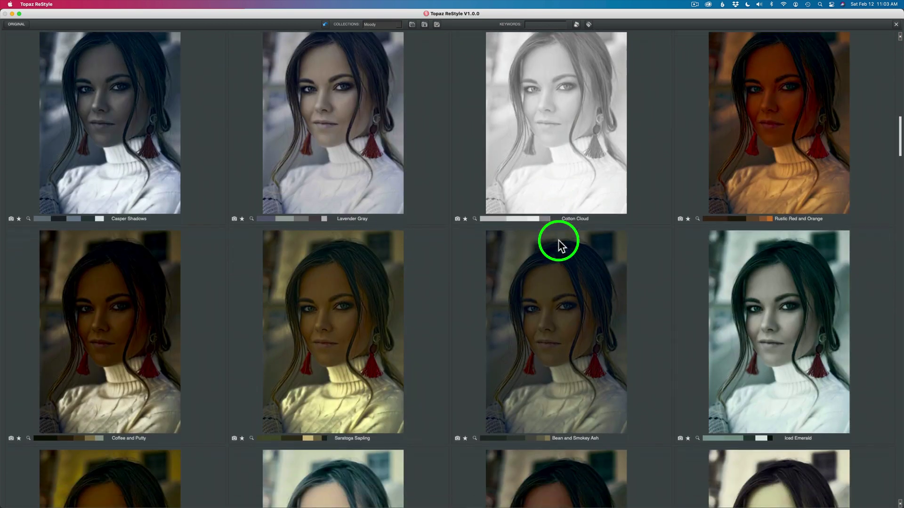
pyautogui.scroll(-4, 560, 245)
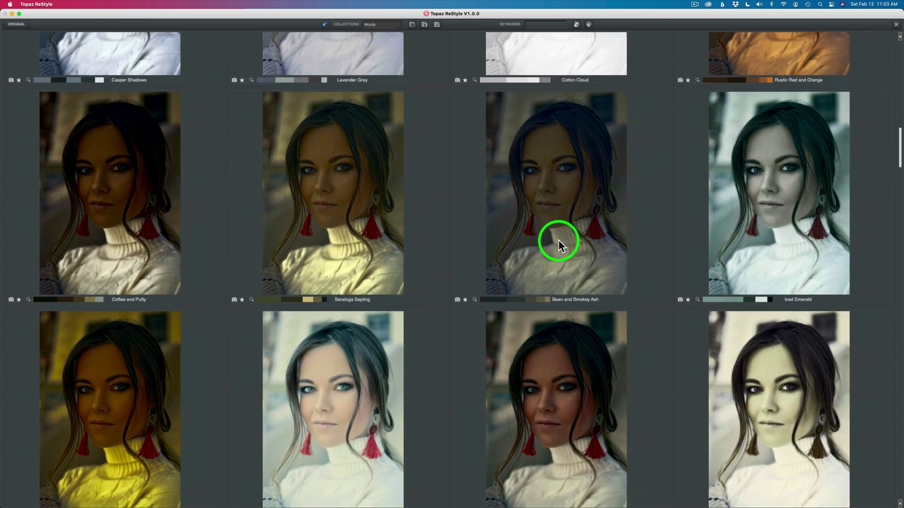
pyautogui.scroll(-6, 558, 241)
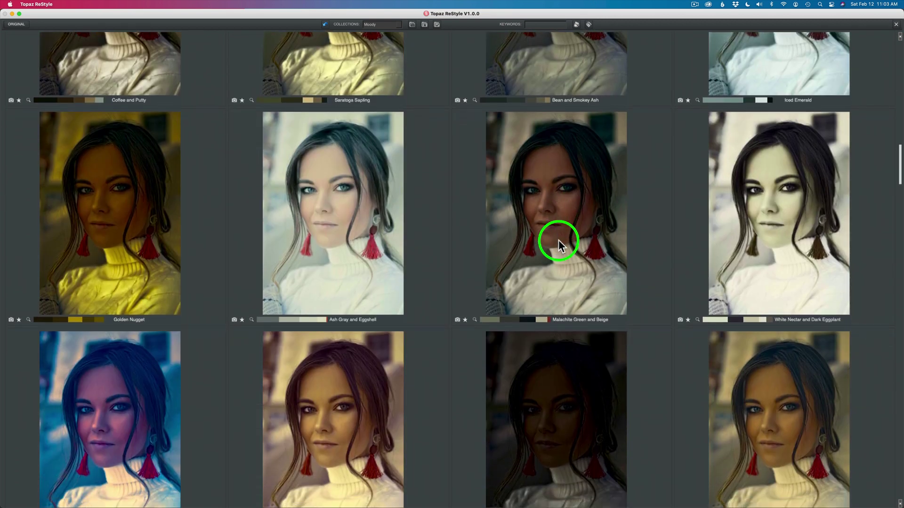
pyautogui.click(400, 24)
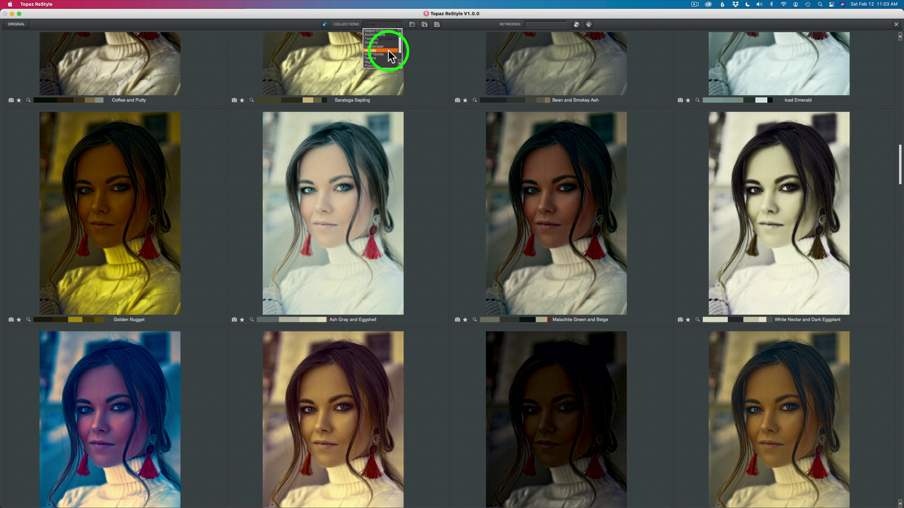
pyautogui.click(380, 66)
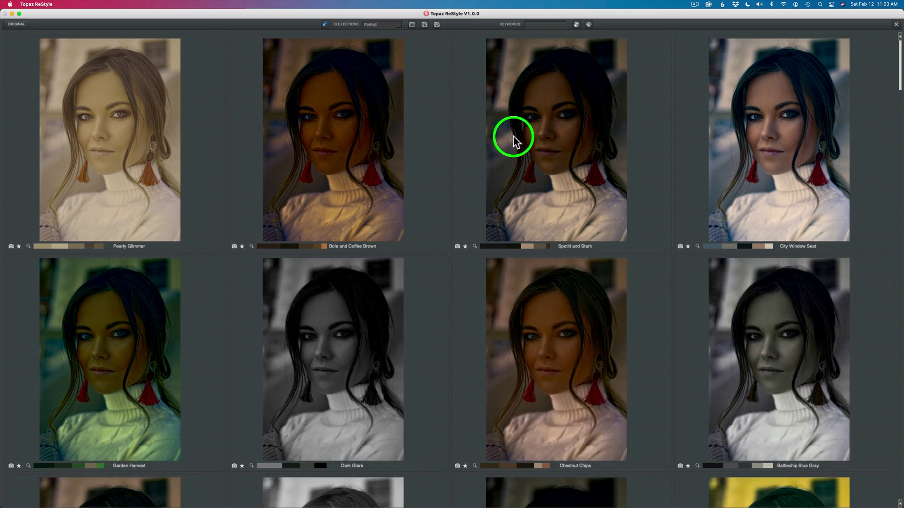
# Step: Take snapshots of the Penetrating Silver and Soft Siam Fade presets in the Portrait collection
pyautogui.scroll(-3, 514, 140)
pyautogui.scroll(-4, 513, 135)
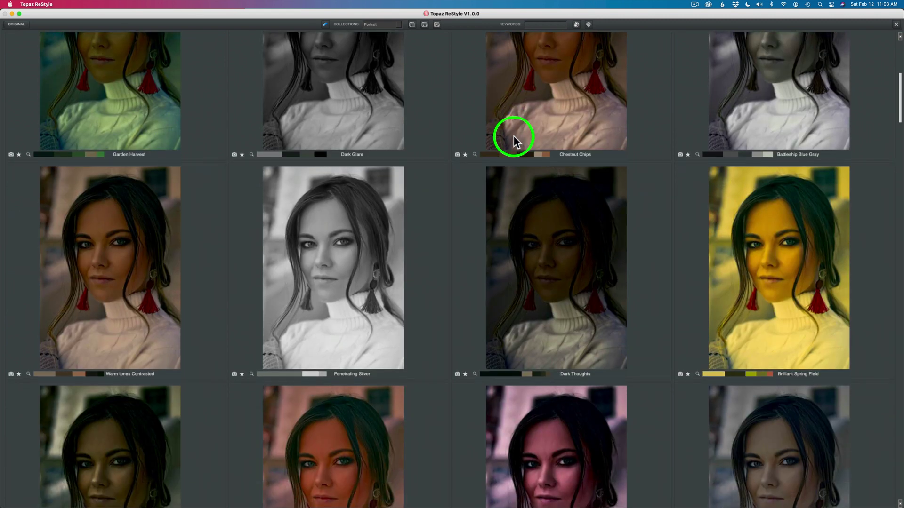
pyautogui.scroll(-2, 475, 170)
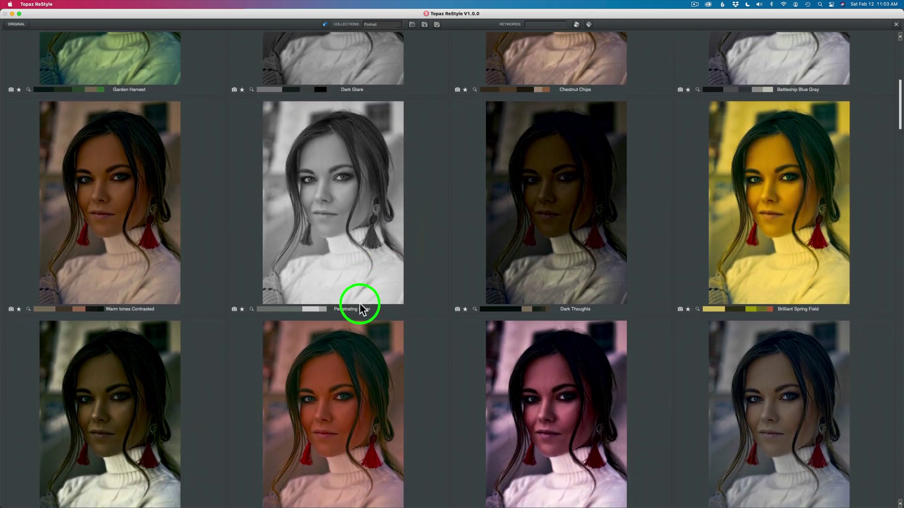
pyautogui.click(234, 310)
pyautogui.scroll(-8, 451, 266)
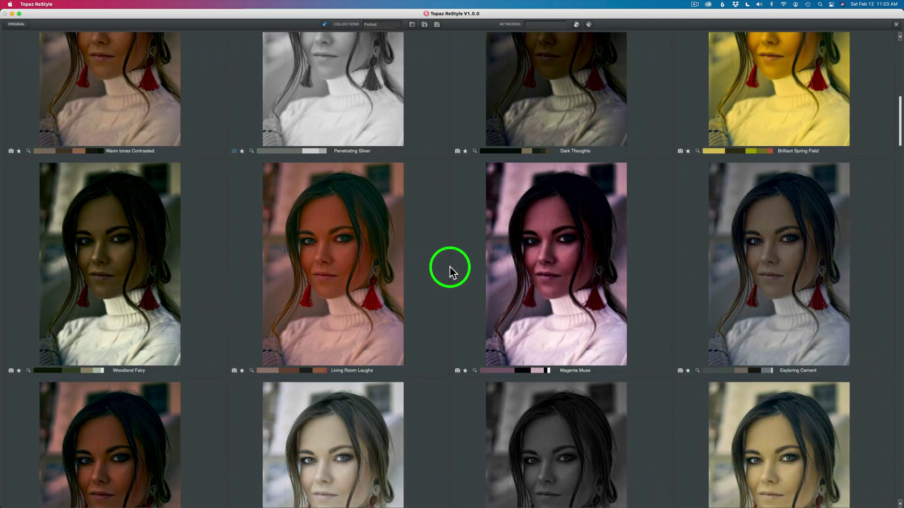
pyautogui.scroll(-7, 450, 266)
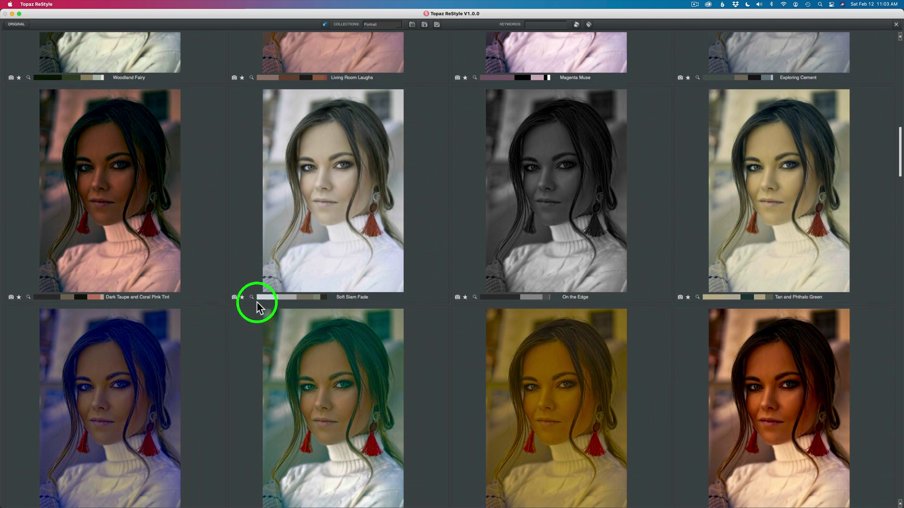
pyautogui.click(234, 297)
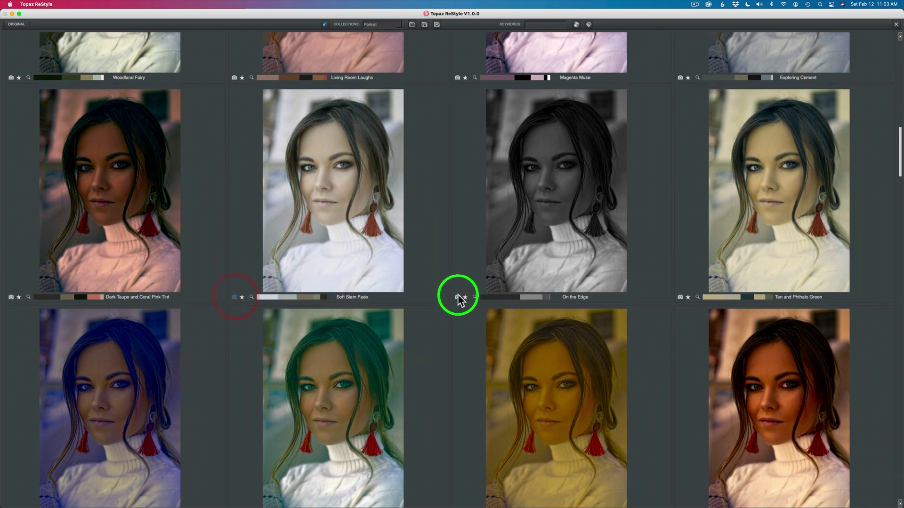
# Step: Look through more of the Portrait presets and filter the grid to the presets marked as snapshots
pyautogui.scroll(-8, 457, 294)
pyautogui.scroll(-15, 457, 295)
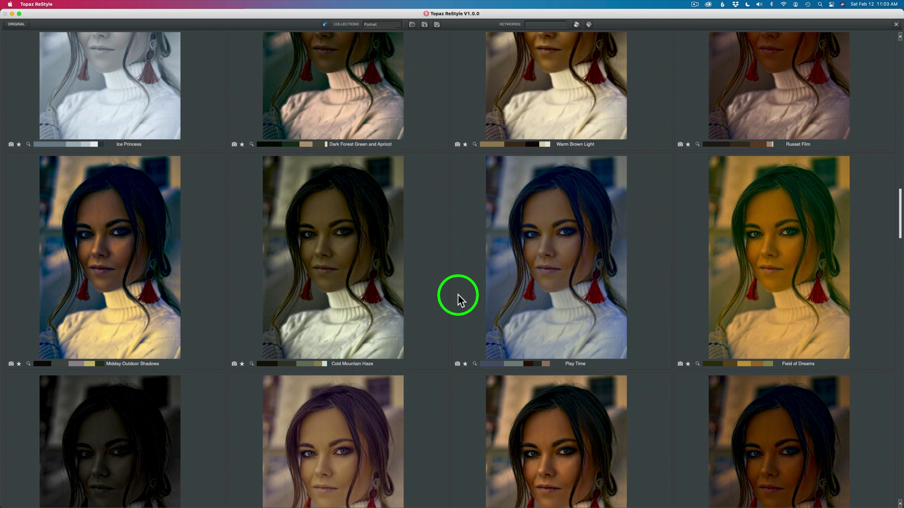
pyautogui.click(412, 25)
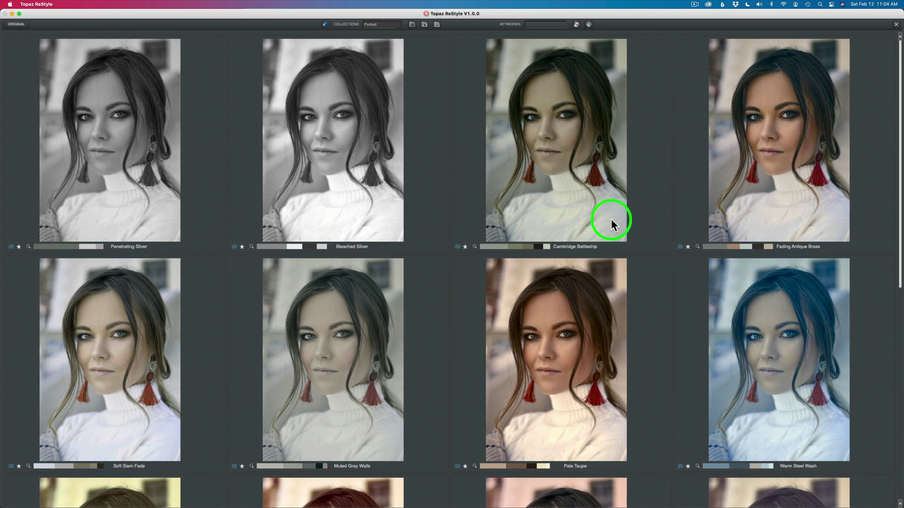
# Step: Compare the collected snapshot presets and apply Pale Taupe to the portrait
pyautogui.scroll(-10, 617, 235)
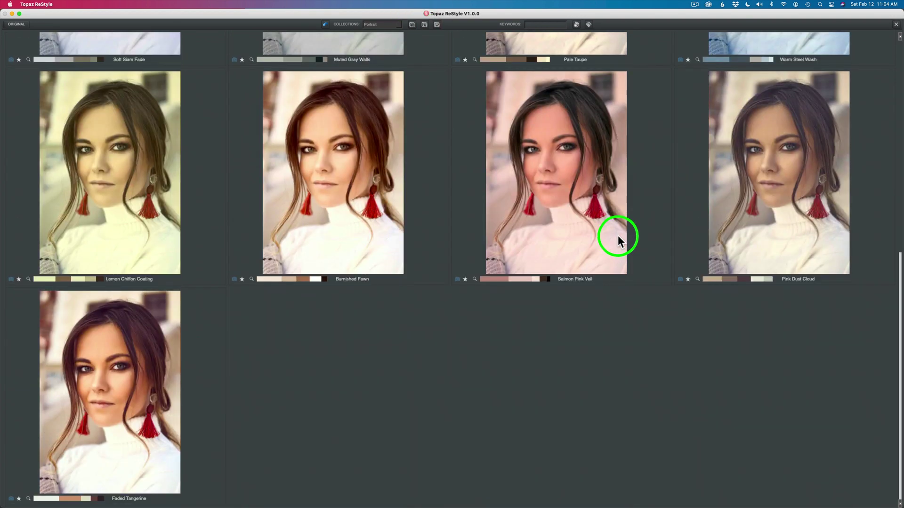
pyautogui.scroll(10, 618, 235)
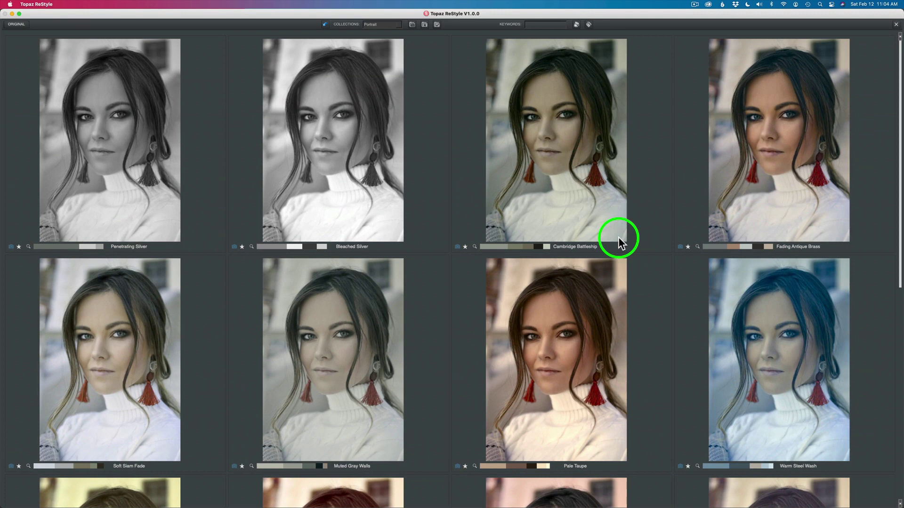
pyautogui.scroll(-1, 619, 241)
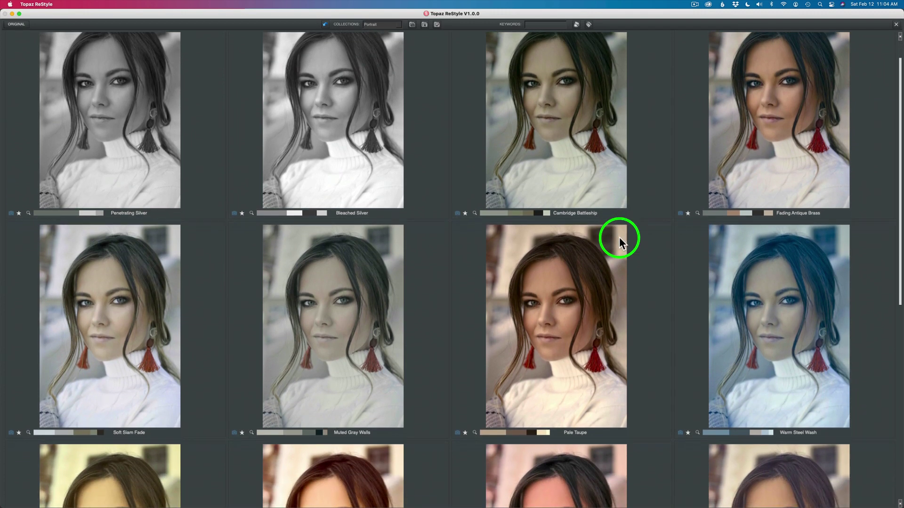
pyautogui.scroll(1, 620, 239)
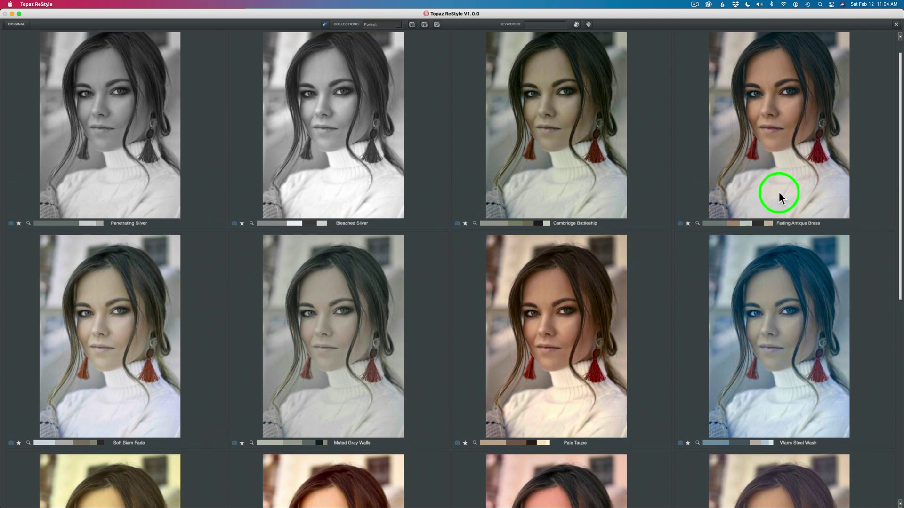
pyautogui.scroll(-3, 779, 191)
pyautogui.scroll(-5, 778, 191)
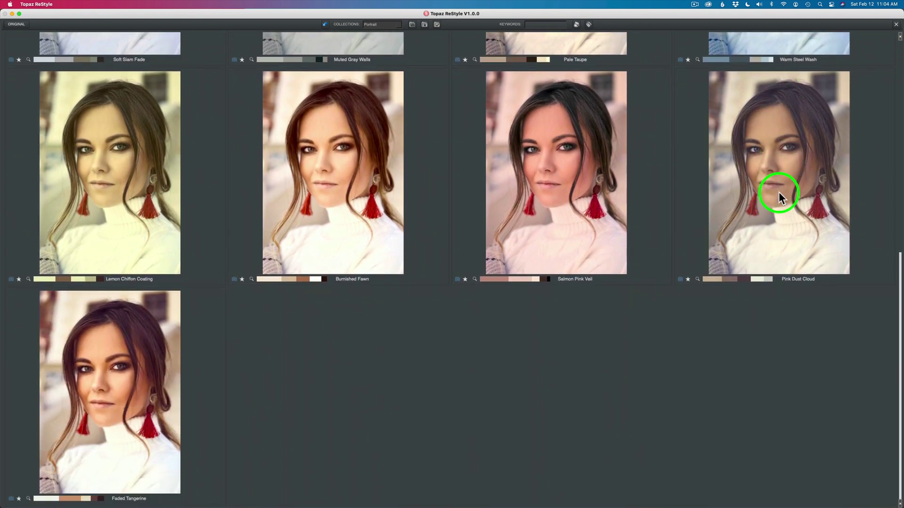
pyautogui.scroll(5, 779, 191)
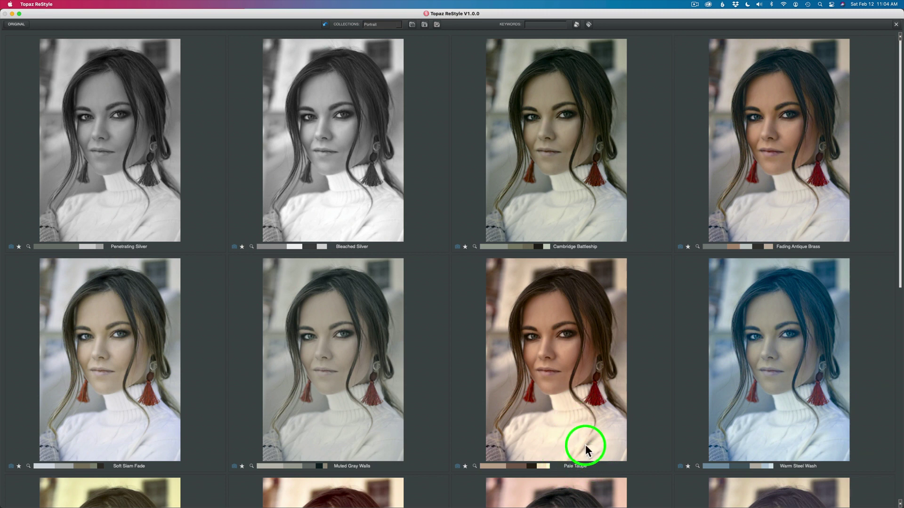
pyautogui.scroll(-1, 585, 445)
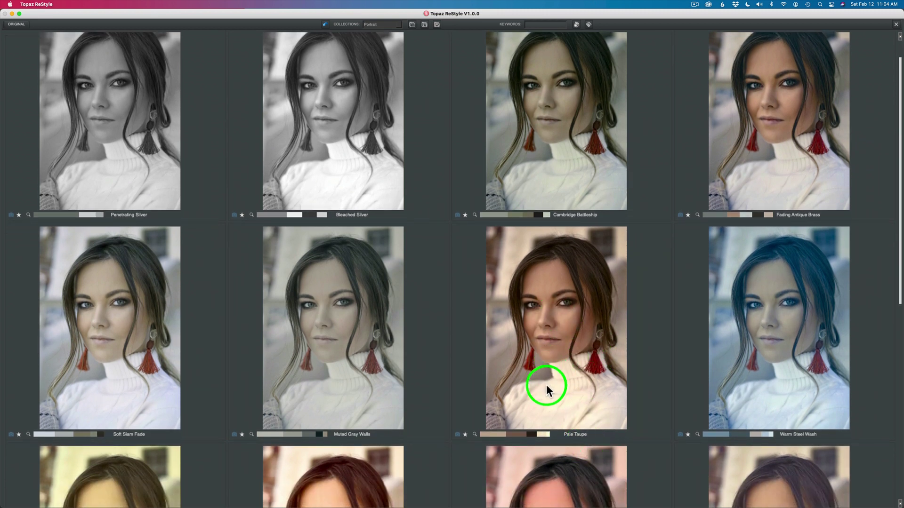
pyautogui.click(561, 301)
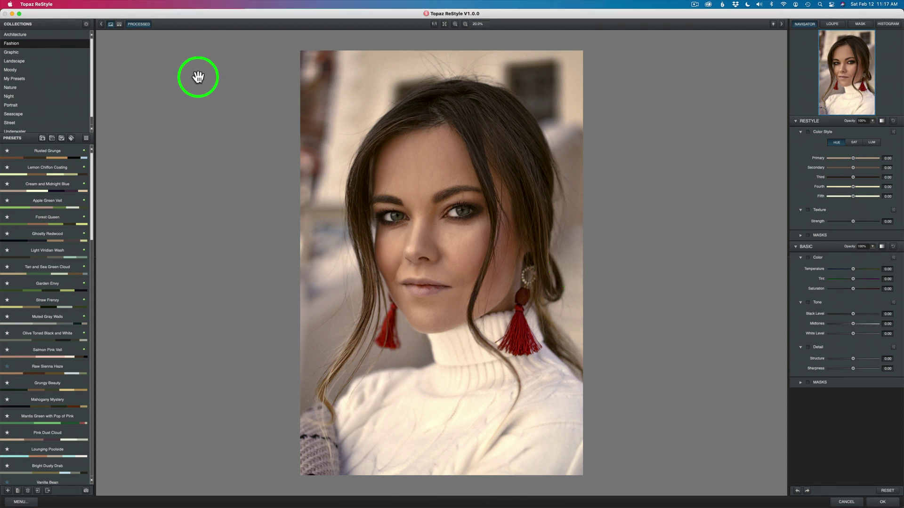
# Step: Hide the collections and presets list and set the Color Style luminance to Primary 0.27, Secondary 0.19 and Third 0.23
pyautogui.click(101, 26)
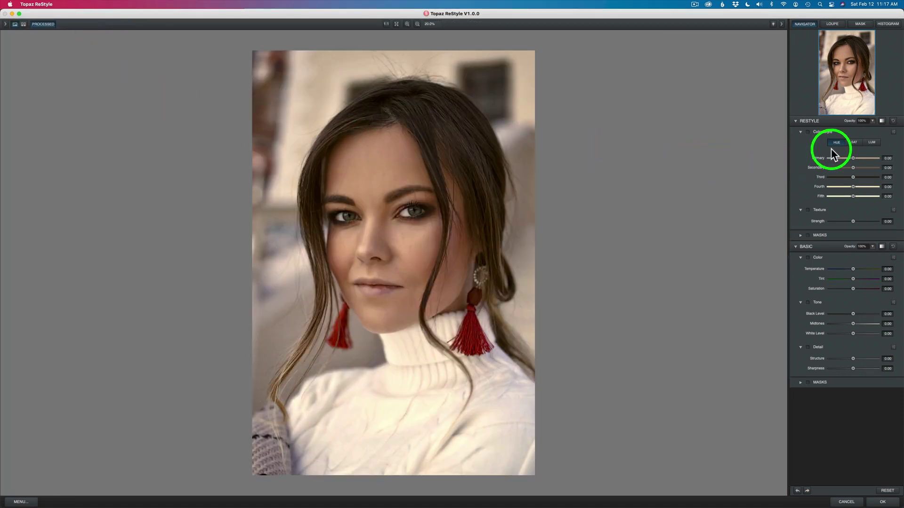
pyautogui.click(873, 143)
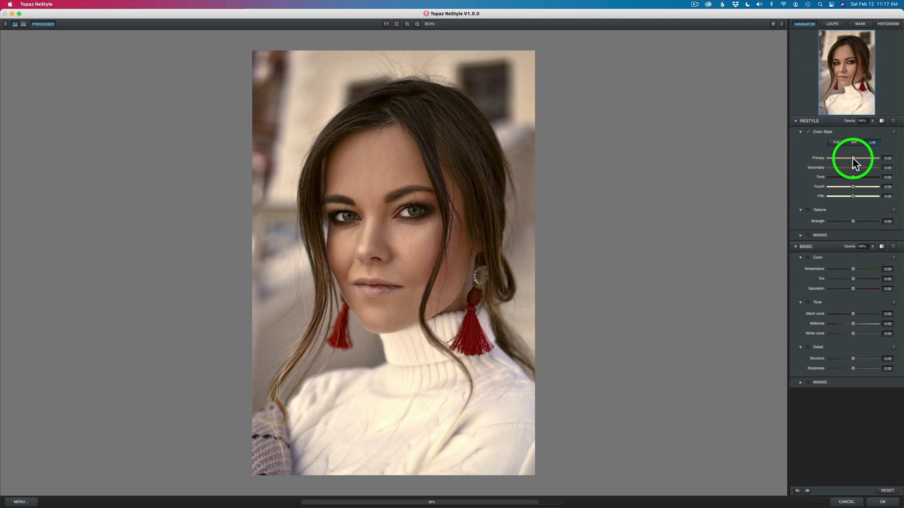
pyautogui.moveTo(853, 159); pyautogui.dragTo(858, 159)
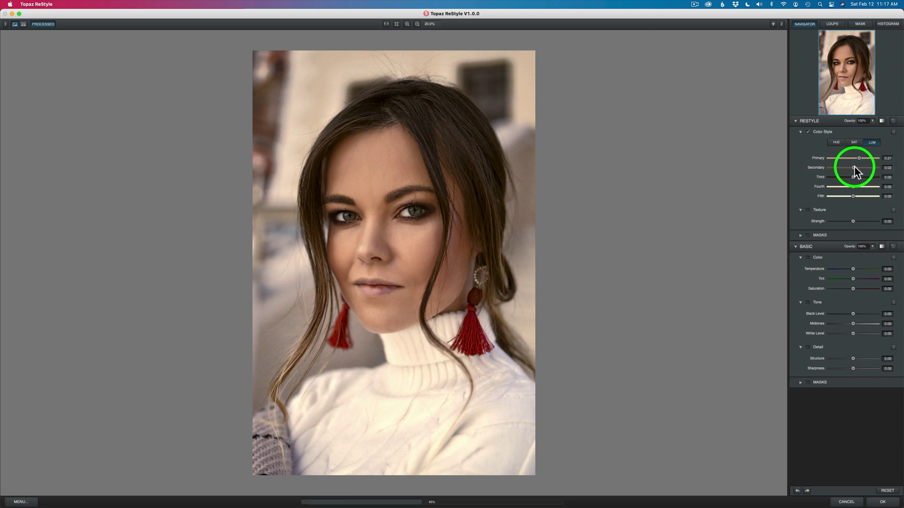
pyautogui.moveTo(853, 168); pyautogui.dragTo(856, 168)
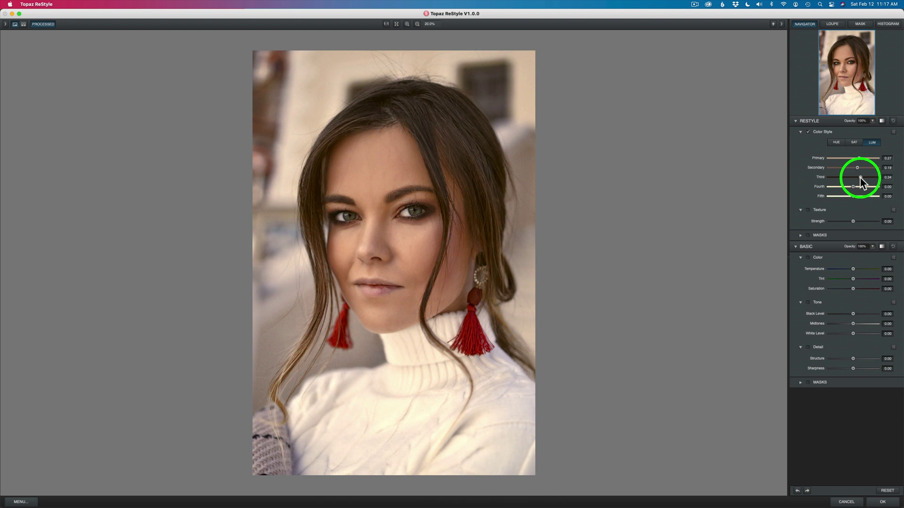
pyautogui.moveTo(861, 177); pyautogui.dragTo(858, 176)
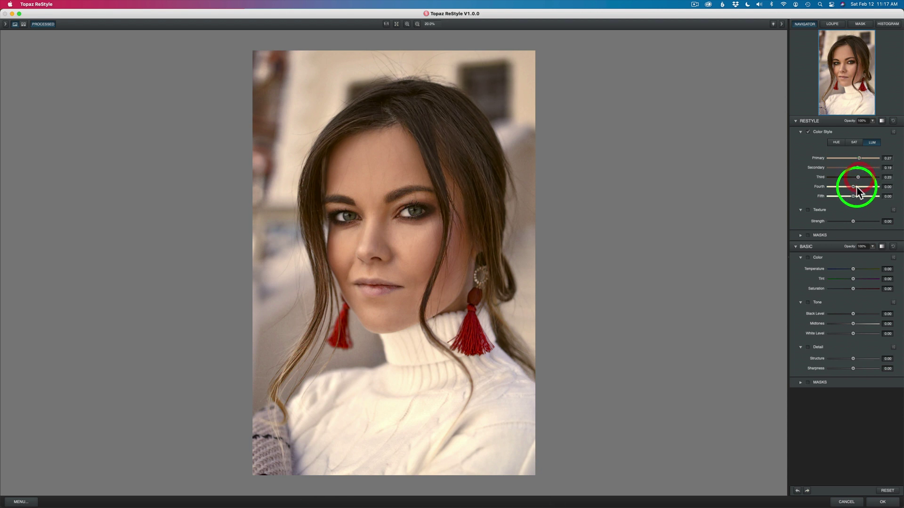
# Step: Try out luminance changes on the Fourth and Fifth colors and reset both to 0.00
pyautogui.moveTo(848, 186)
pyautogui.mouseDown()
pyautogui.moveTo(892, 185)
pyautogui.moveTo(848, 185)
pyautogui.moveTo(871, 185)
pyautogui.moveTo(858, 188)
pyautogui.mouseUp()
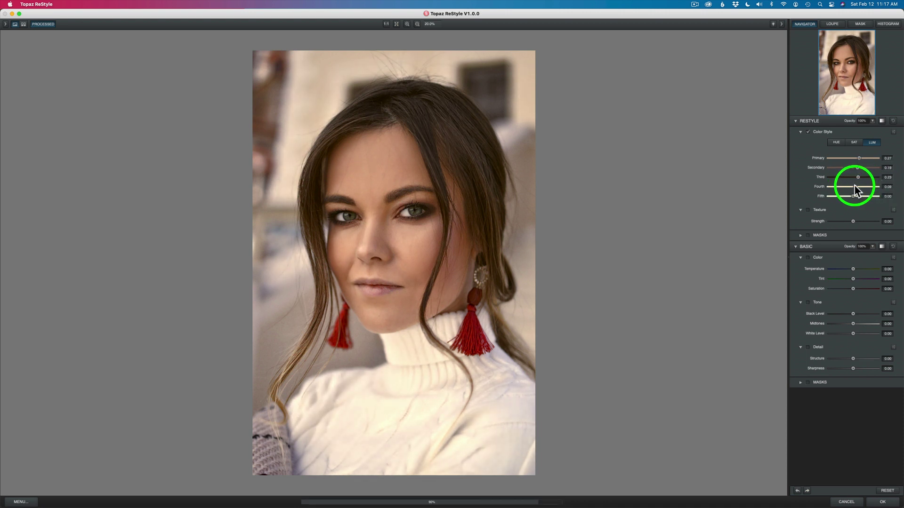
pyautogui.doubleClick(822, 187)
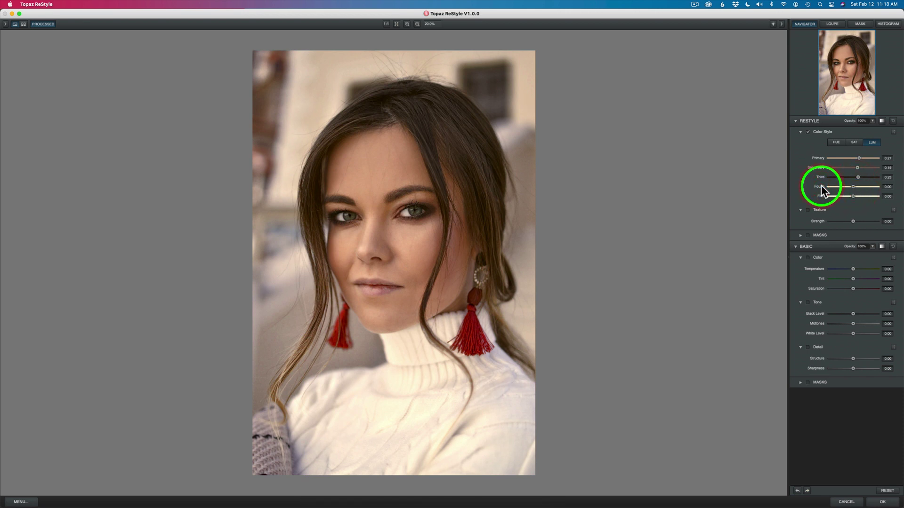
pyautogui.moveTo(850, 195)
pyautogui.mouseDown()
pyautogui.moveTo(868, 196)
pyautogui.moveTo(835, 195)
pyautogui.mouseUp()
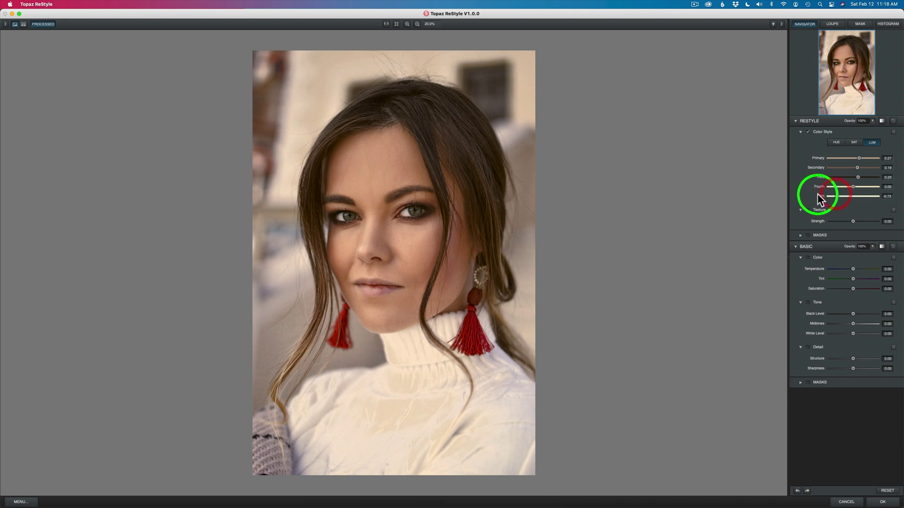
pyautogui.doubleClick(819, 195)
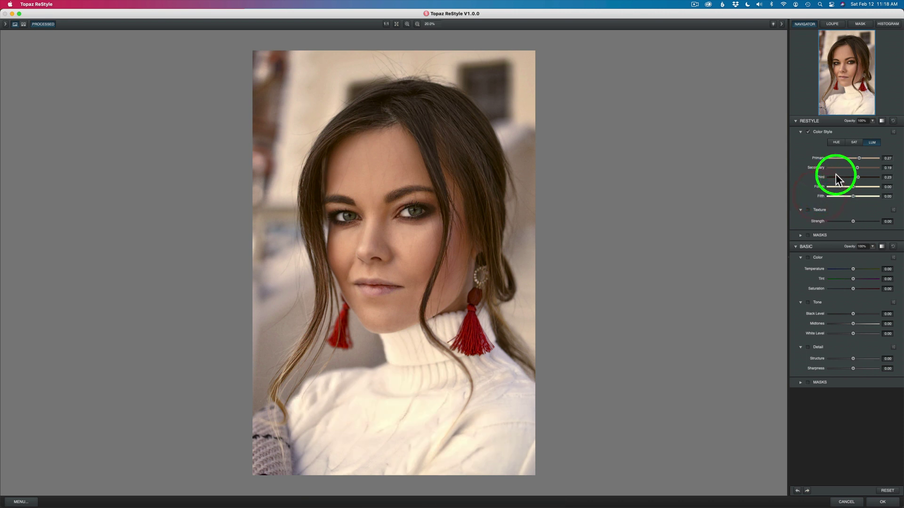
# Step: Try a higher saturation for the Primary color in Color Style and reset it to 0.00
pyautogui.click(854, 143)
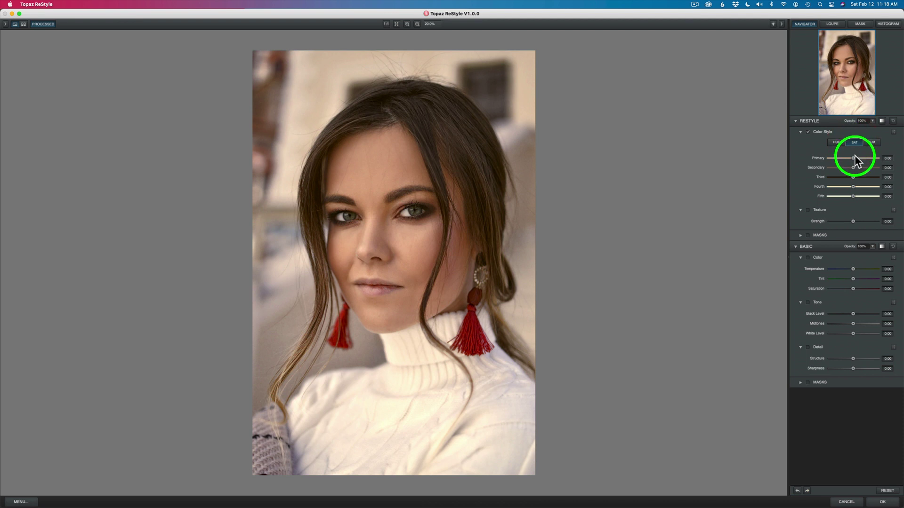
pyautogui.moveTo(856, 159)
pyautogui.mouseDown()
pyautogui.moveTo(871, 157)
pyautogui.moveTo(835, 157)
pyautogui.moveTo(864, 157)
pyautogui.mouseUp()
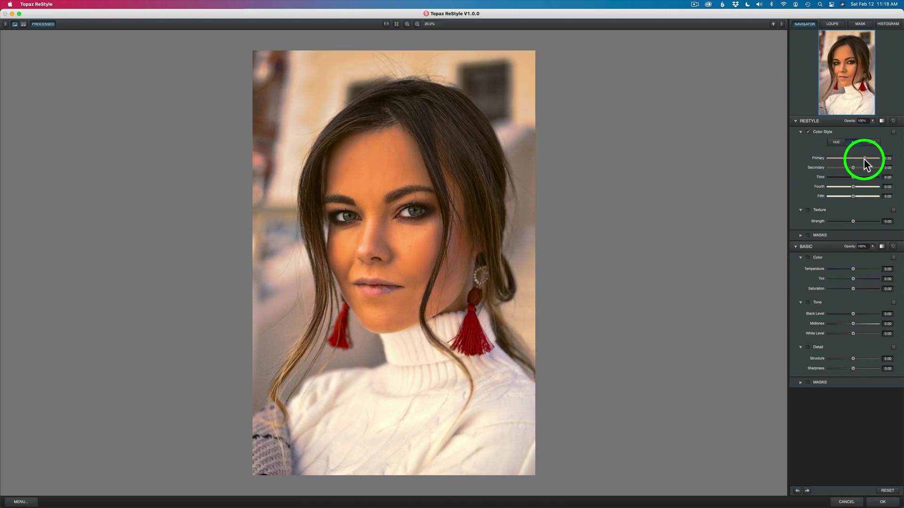
pyautogui.doubleClick(820, 159)
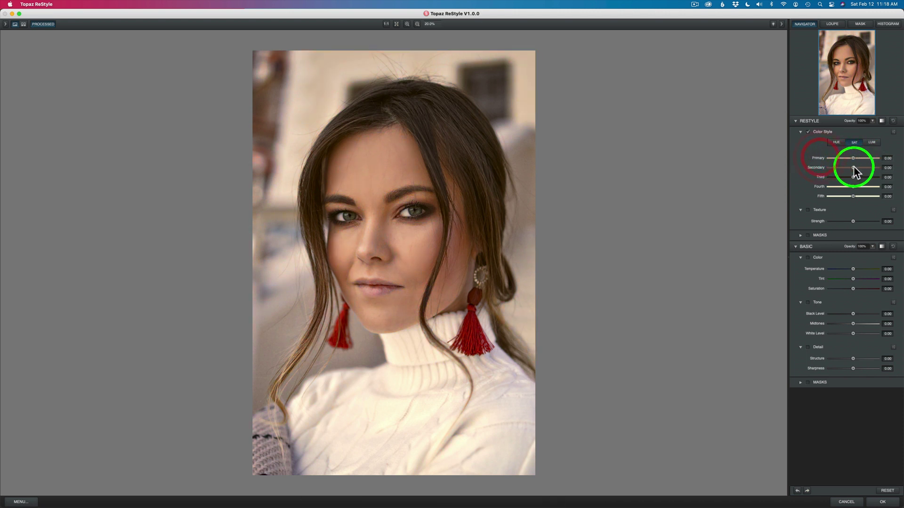
# Step: Try a lower saturation for the Secondary color, reset it to 0.00, and set the Third color's saturation to 0.08
pyautogui.moveTo(853, 167)
pyautogui.mouseDown()
pyautogui.moveTo(864, 167)
pyautogui.moveTo(845, 167)
pyautogui.mouseUp()
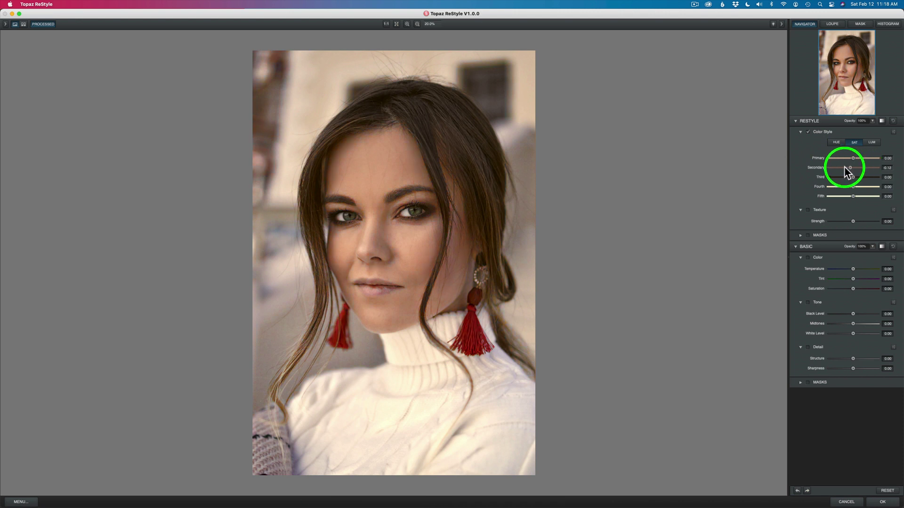
pyautogui.doubleClick(817, 169)
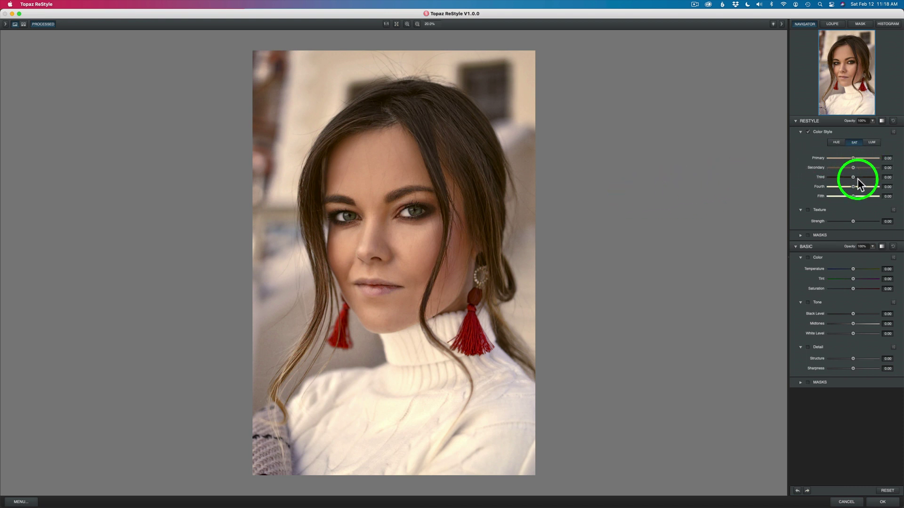
pyautogui.moveTo(853, 177)
pyautogui.mouseDown()
pyautogui.moveTo(838, 174)
pyautogui.moveTo(857, 176)
pyautogui.moveTo(849, 176)
pyautogui.mouseUp()
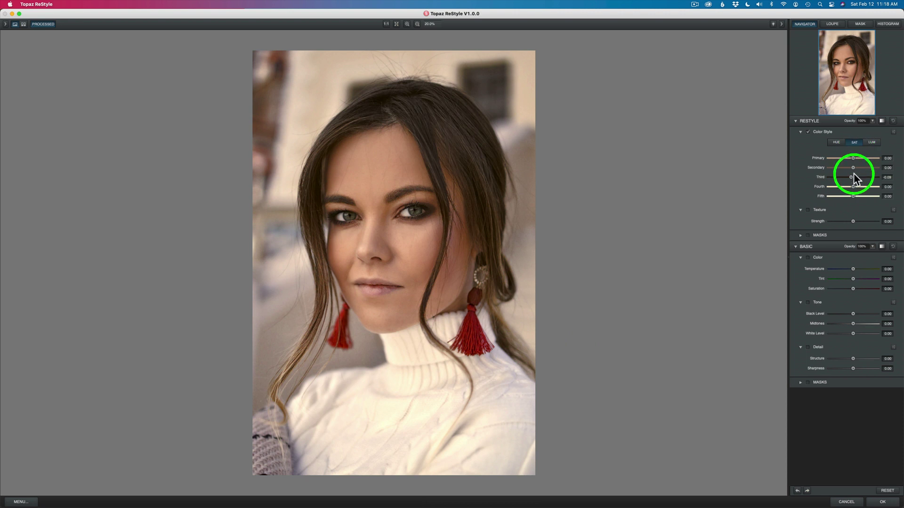
pyautogui.moveTo(851, 177)
pyautogui.mouseDown()
pyautogui.moveTo(864, 178)
pyautogui.moveTo(855, 176)
pyautogui.mouseUp()
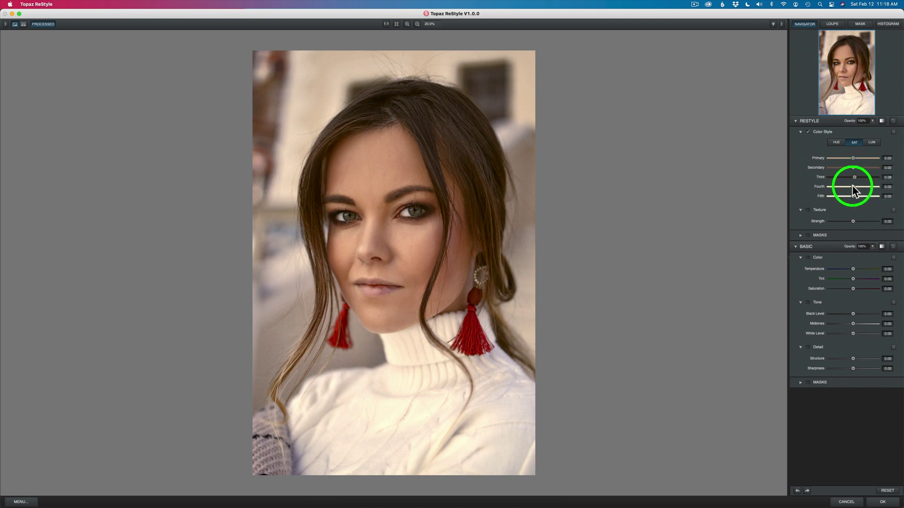
# Step: Try a higher saturation for the Fourth color, reset it to 0.00, and compare the portrait with the original
pyautogui.moveTo(853, 186); pyautogui.dragTo(854, 187)
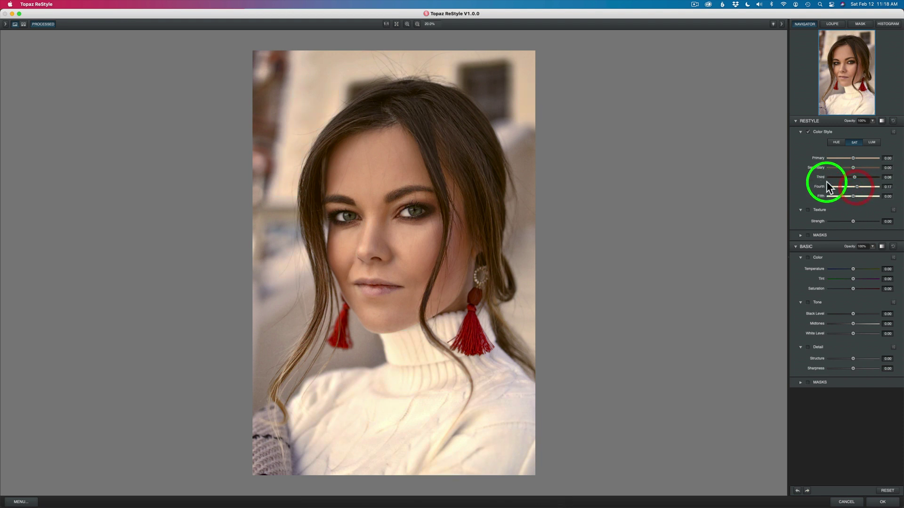
pyautogui.doubleClick(817, 187)
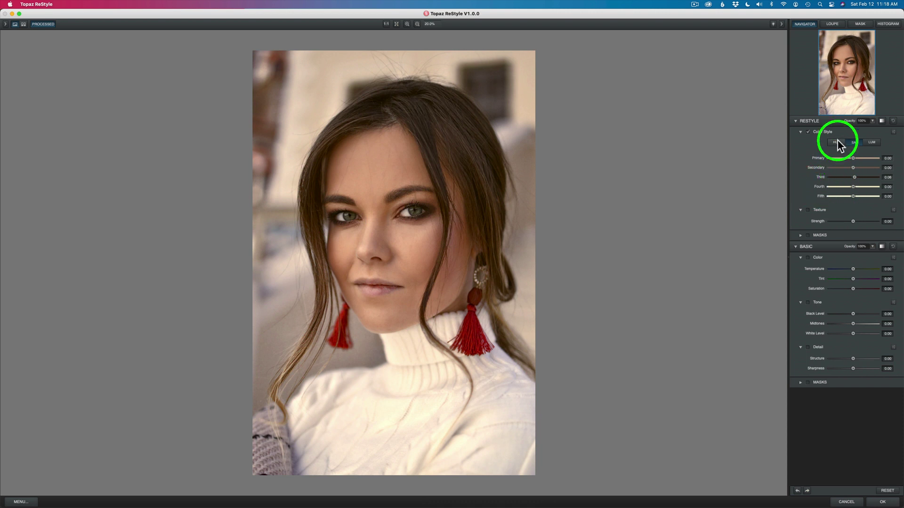
pyautogui.click(703, 185)
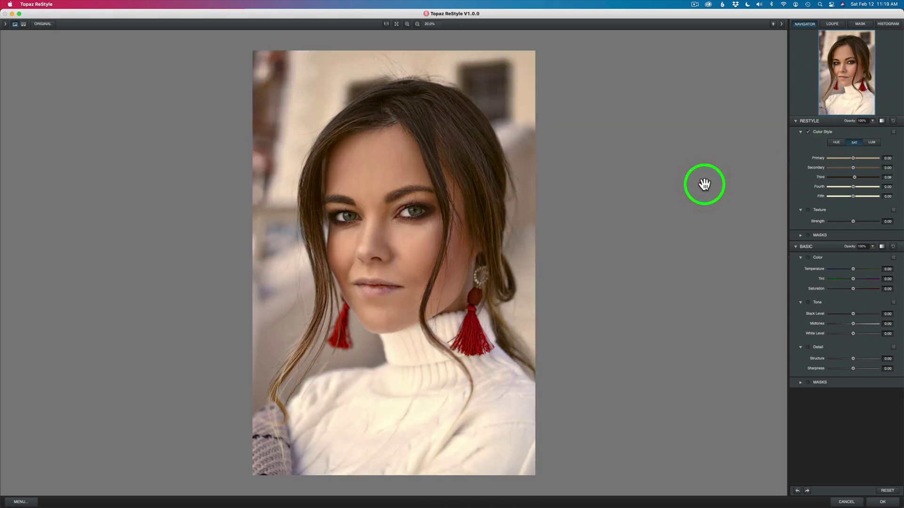
pyautogui.click(705, 184)
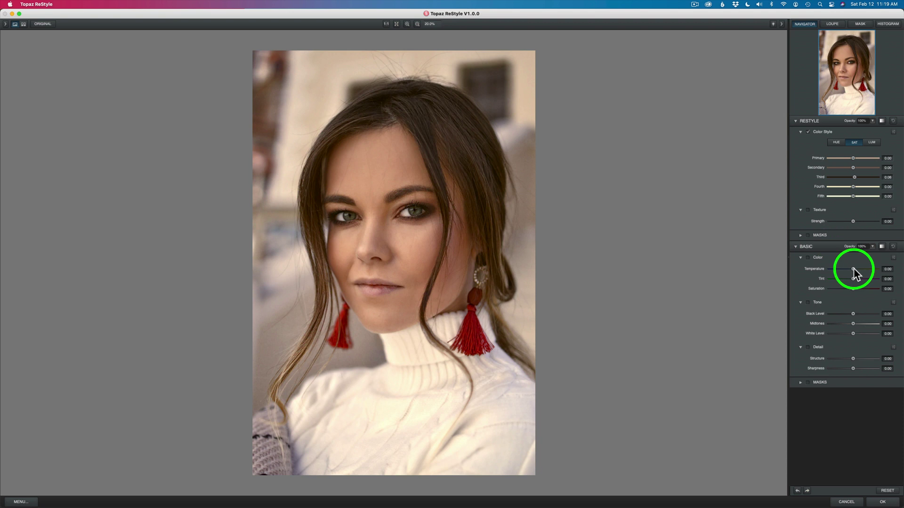
# Step: Set the Basic color adjustments to Temperature -0.17, Tint 0.17 and Saturation -0.22
pyautogui.moveTo(854, 267); pyautogui.dragTo(846, 268)
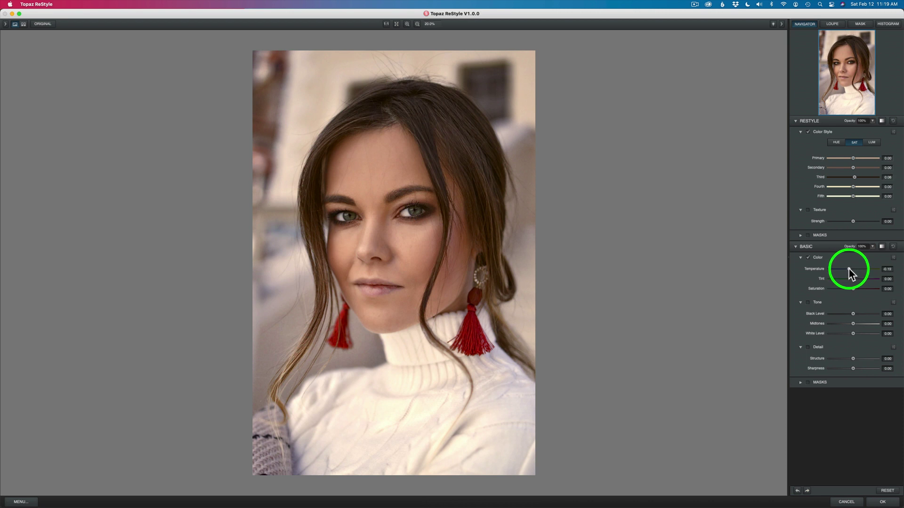
pyautogui.click(849, 269)
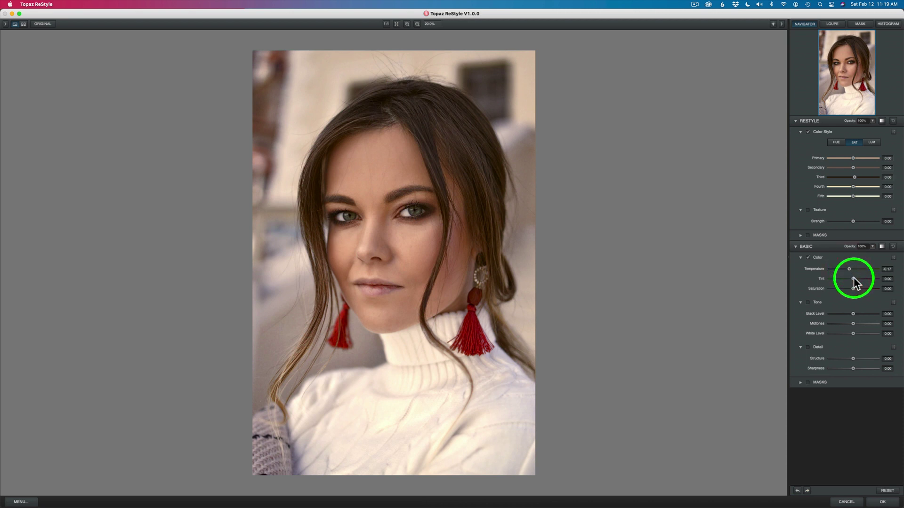
pyautogui.moveTo(855, 283); pyautogui.dragTo(848, 288)
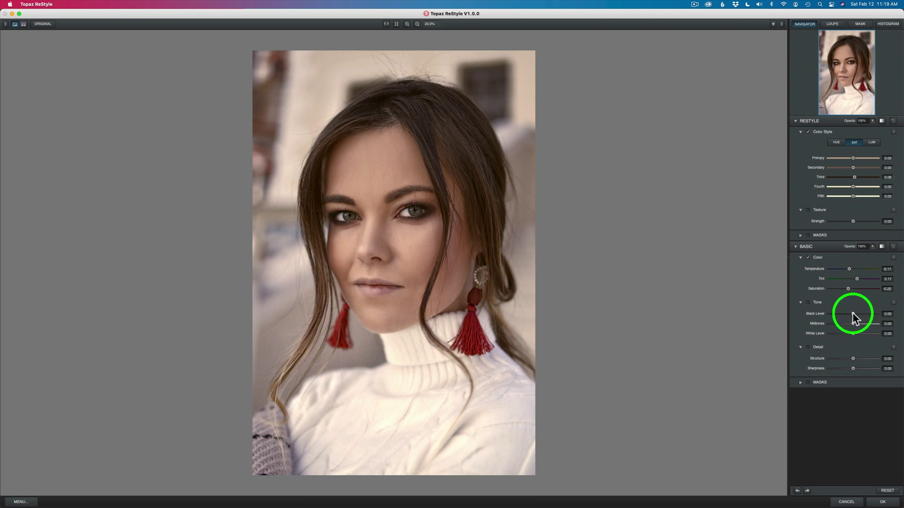
# Step: Set the Tone to Black Level 0.08, Midtones 0.03 and White Level -0.12, and compare the result with the original
pyautogui.moveTo(852, 312); pyautogui.dragTo(854, 315)
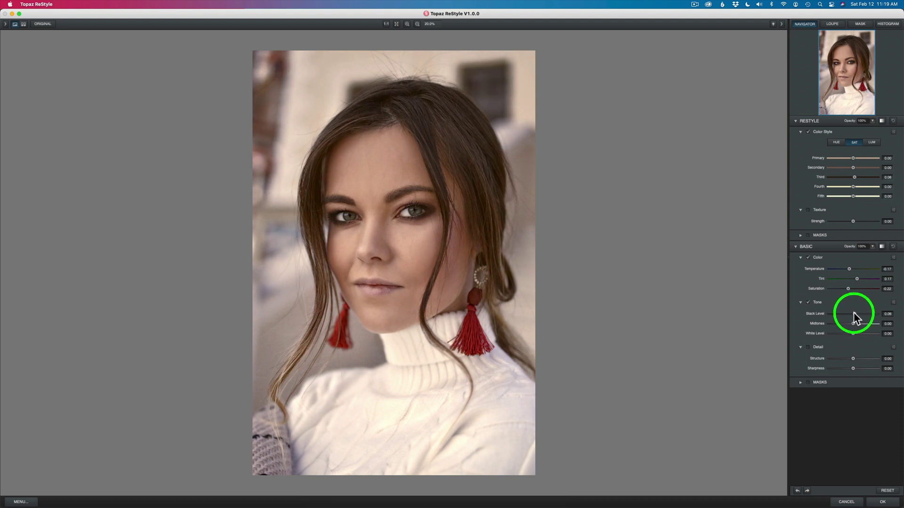
pyautogui.moveTo(854, 322); pyautogui.dragTo(841, 324)
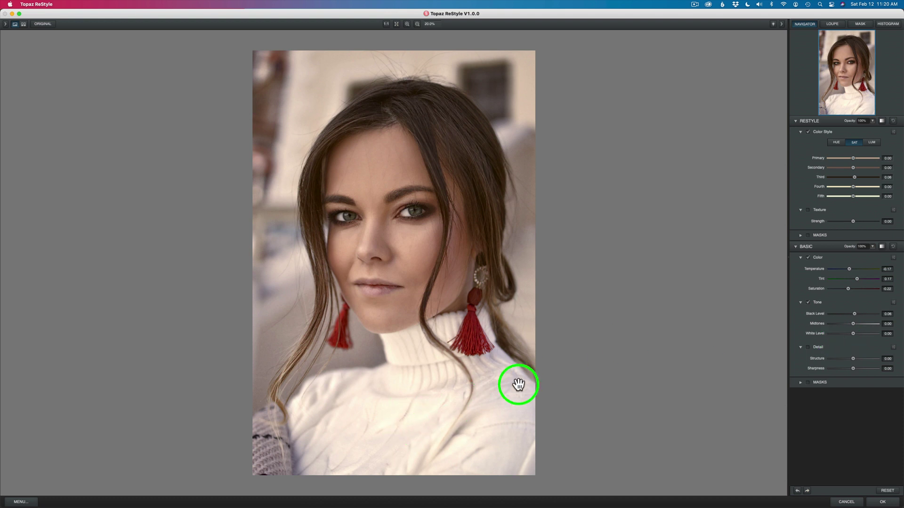
pyautogui.moveTo(853, 333); pyautogui.dragTo(847, 333)
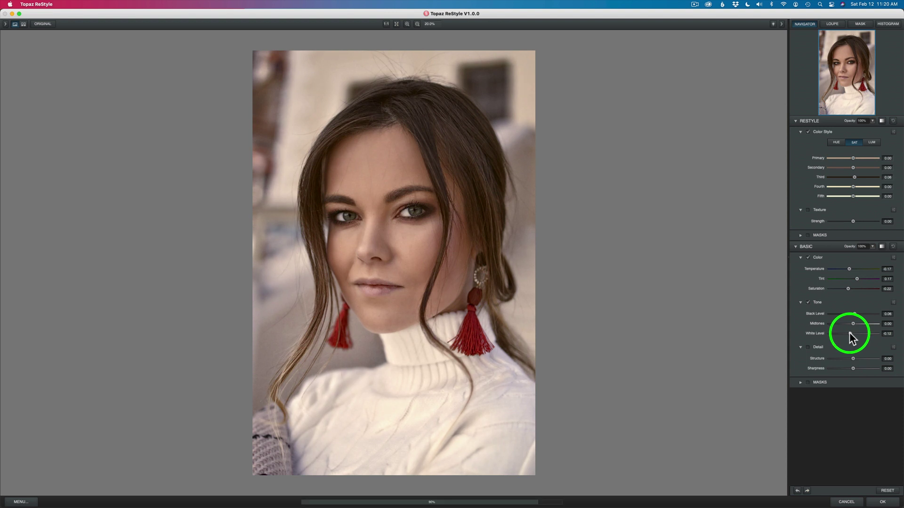
pyautogui.moveTo(850, 333); pyautogui.dragTo(855, 324)
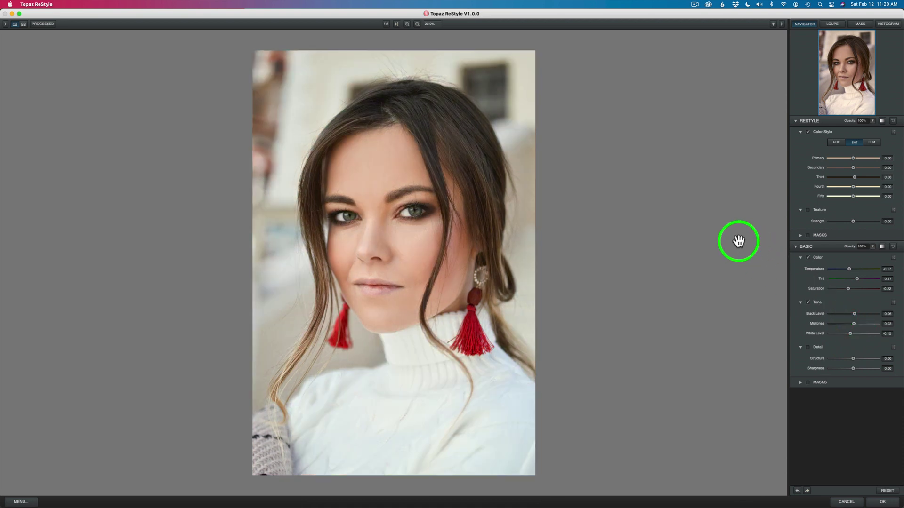
pyautogui.click(739, 241)
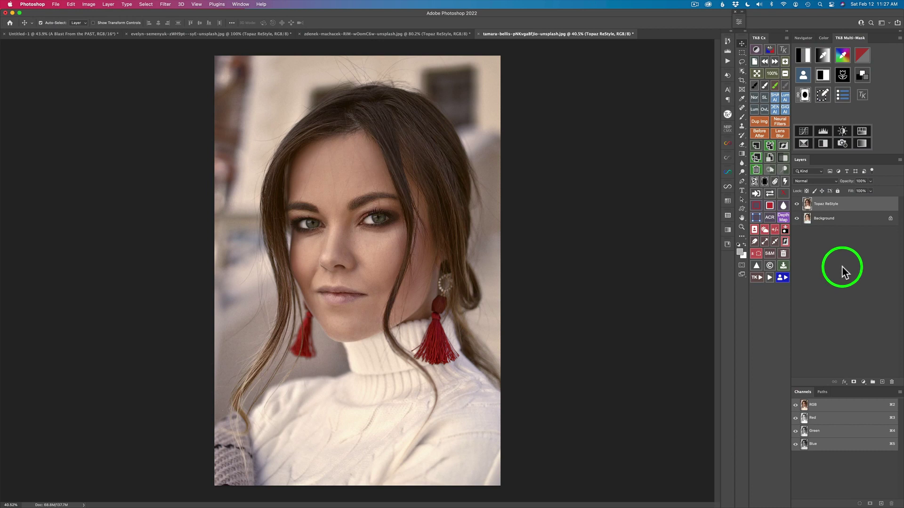
# Step: In Photoshop, toggle the Topaz ReStyle layer's visibility to compare the portrait before and after the effect
pyautogui.click(797, 205)
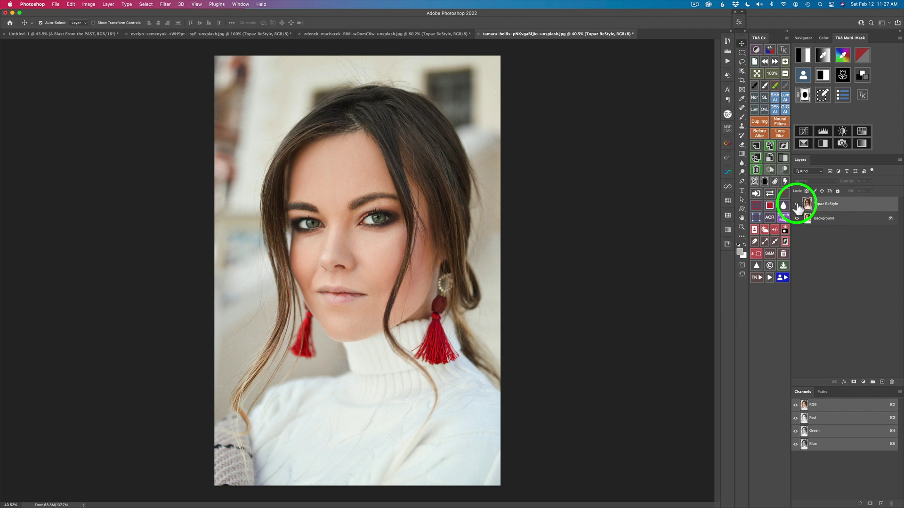
pyautogui.click(797, 206)
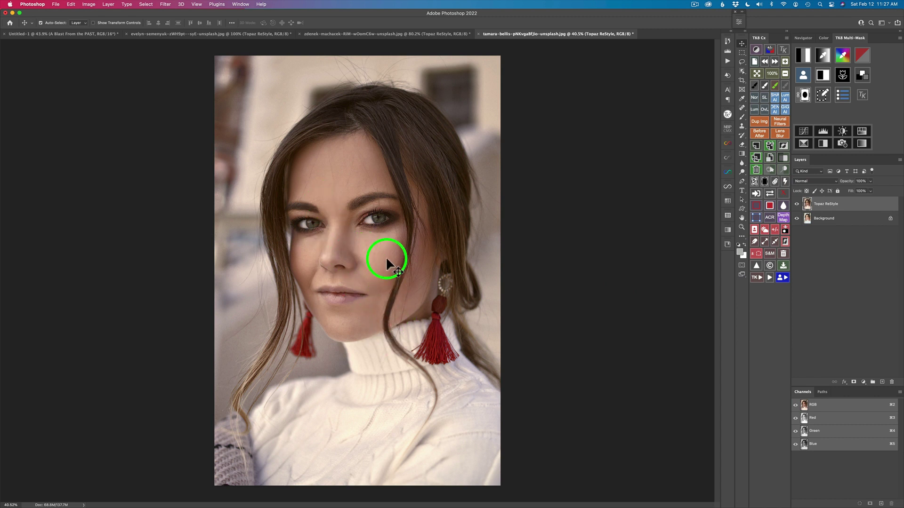
pyautogui.click(797, 205)
pyautogui.click(797, 205)
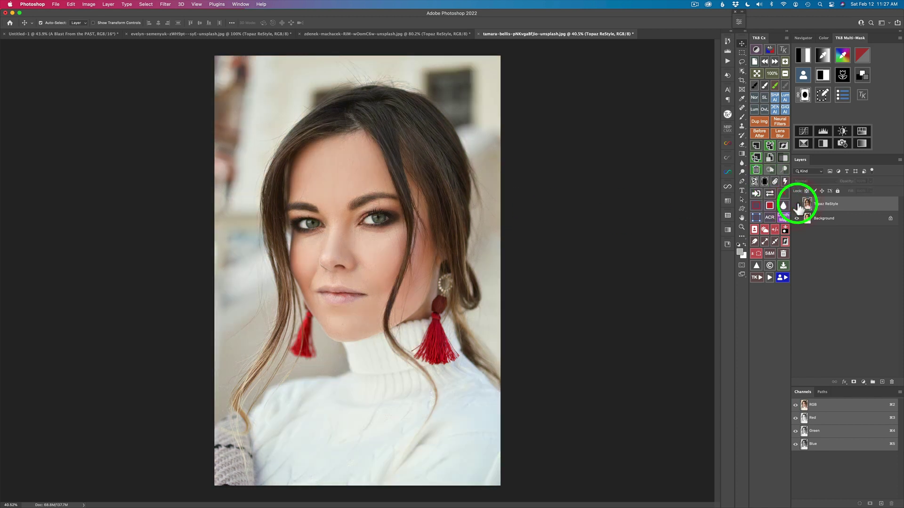
pyautogui.click(797, 206)
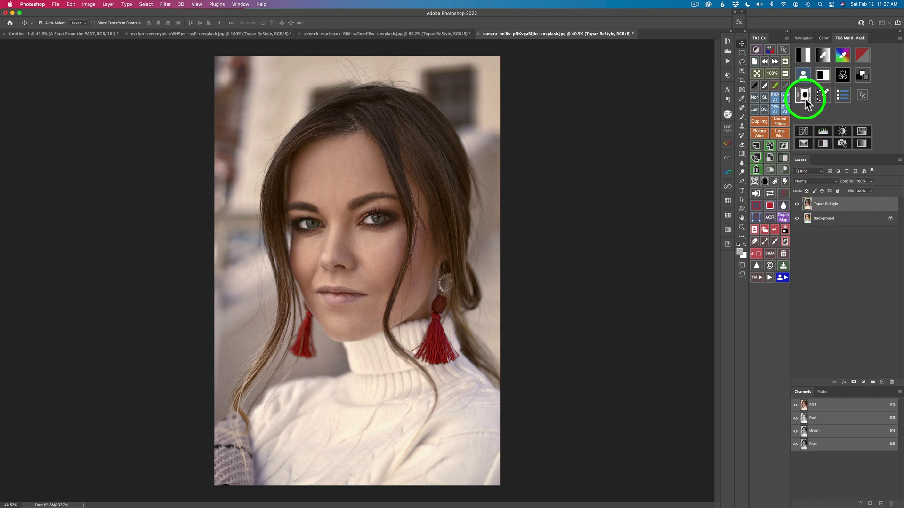
# Step: Add a Midtones 2 luminosity mask to the Topaz ReStyle layer and compare the image with the mask off and on
pyautogui.click(806, 96)
pyautogui.click(821, 202)
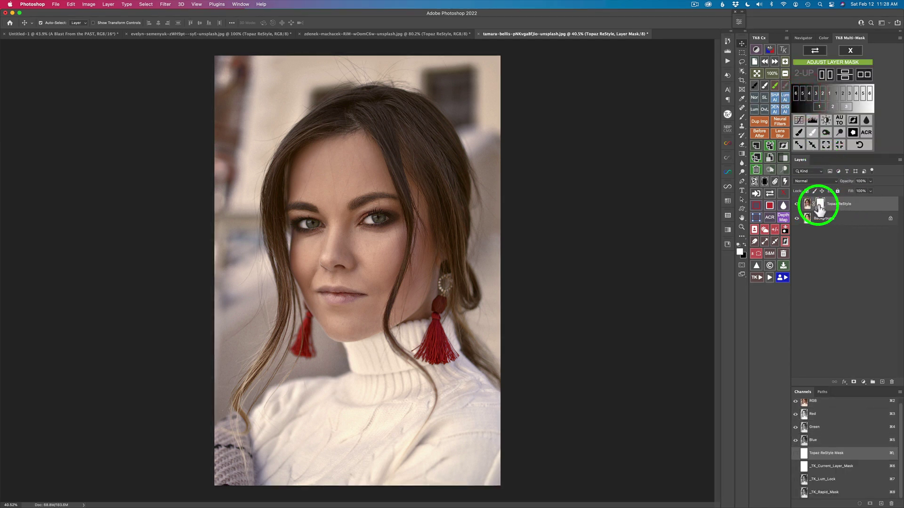
pyautogui.moveTo(820, 209); pyautogui.dragTo(823, 195)
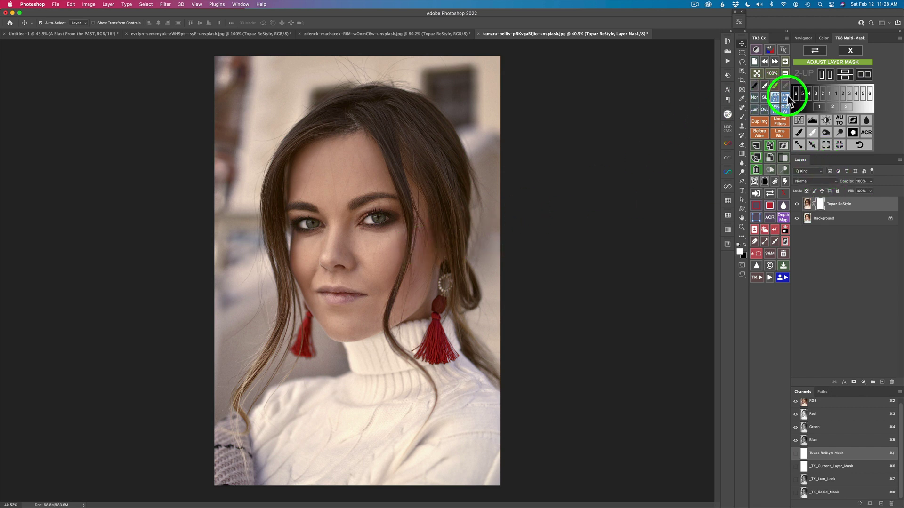
pyautogui.click(832, 105)
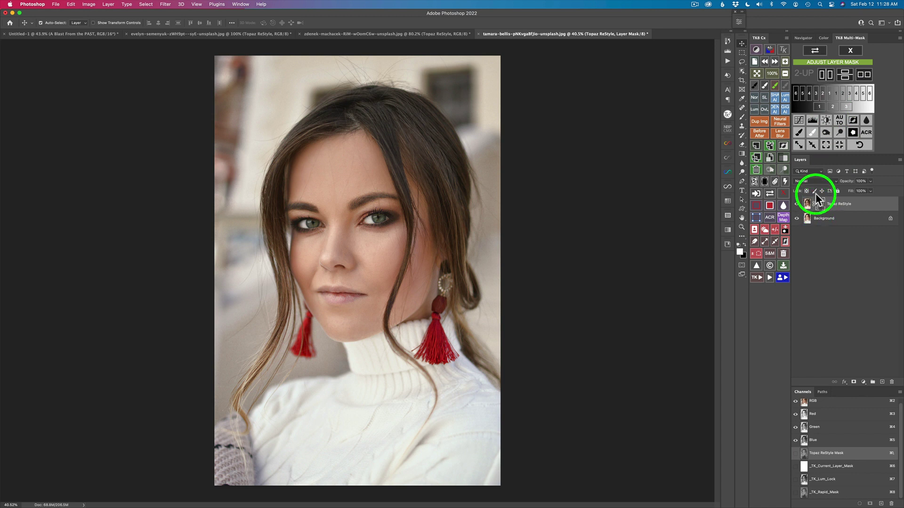
pyautogui.click(783, 193)
pyautogui.click(782, 193)
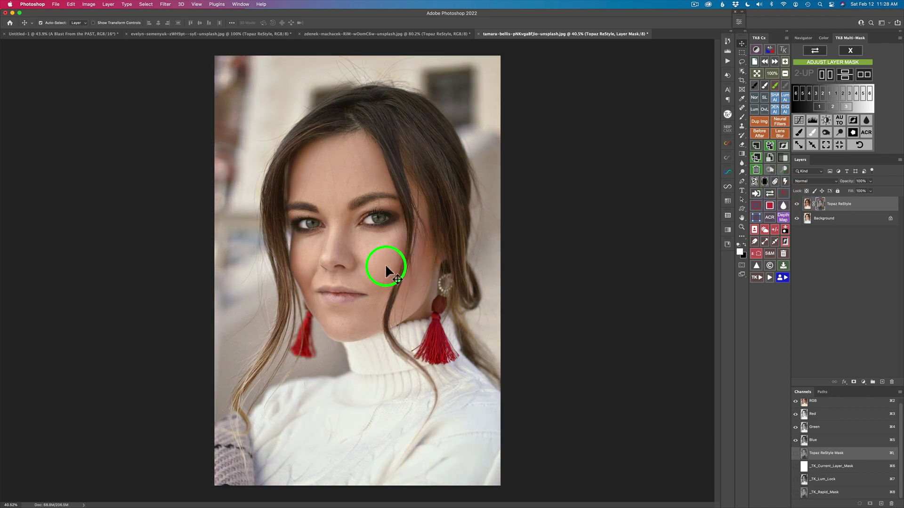
# Step: Try the Midtones 3, Lights 1 and Darks 1 luminosity masks on the Topaz ReStyle layer, comparing results with the mask off and on
pyautogui.click(846, 106)
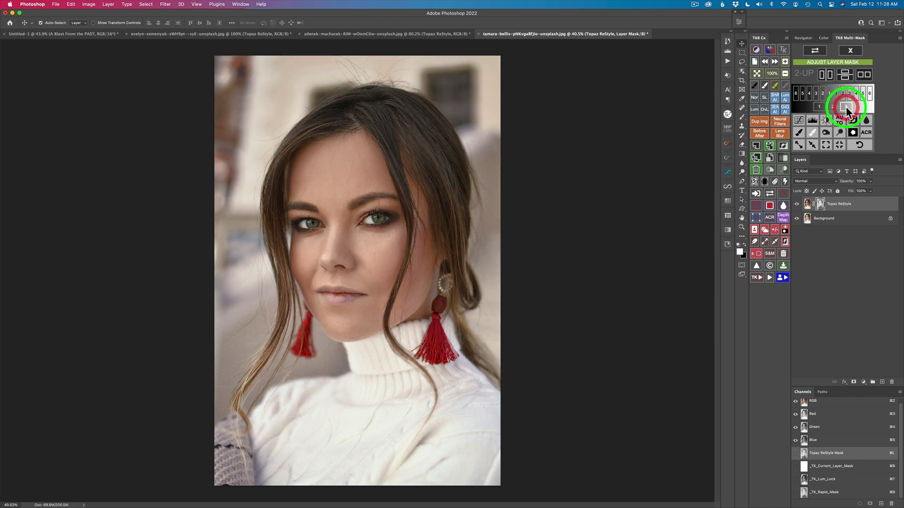
pyautogui.click(783, 193)
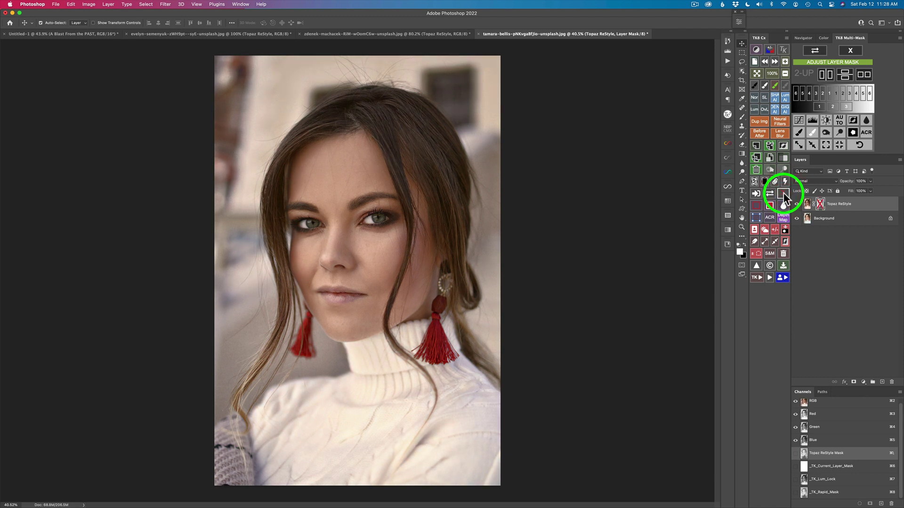
pyautogui.click(783, 193)
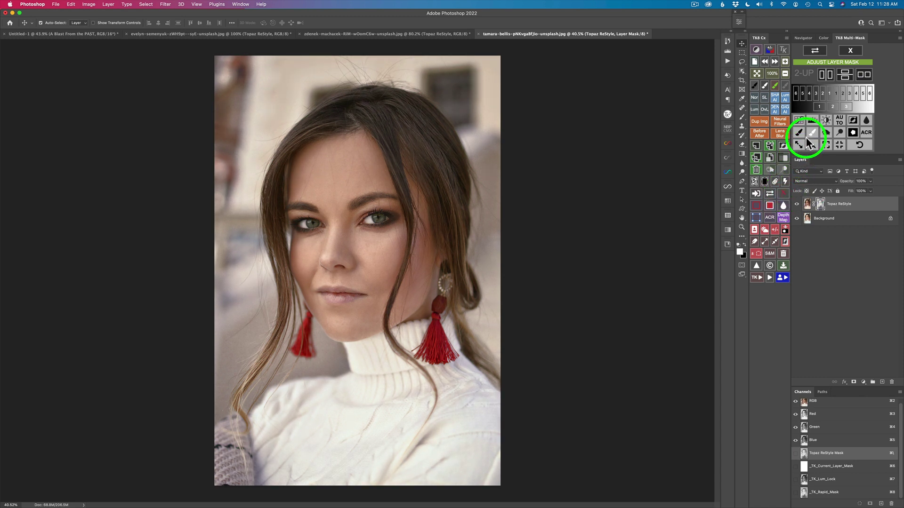
pyautogui.click(835, 93)
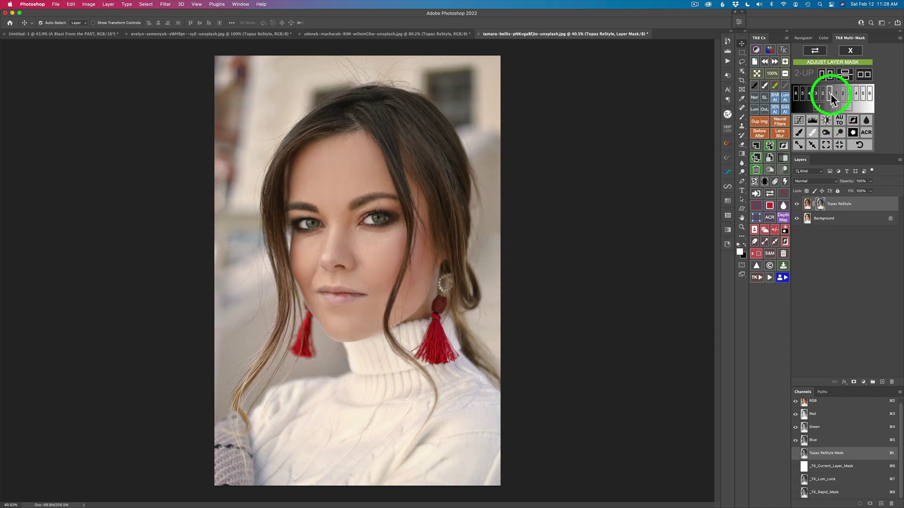
pyautogui.click(830, 95)
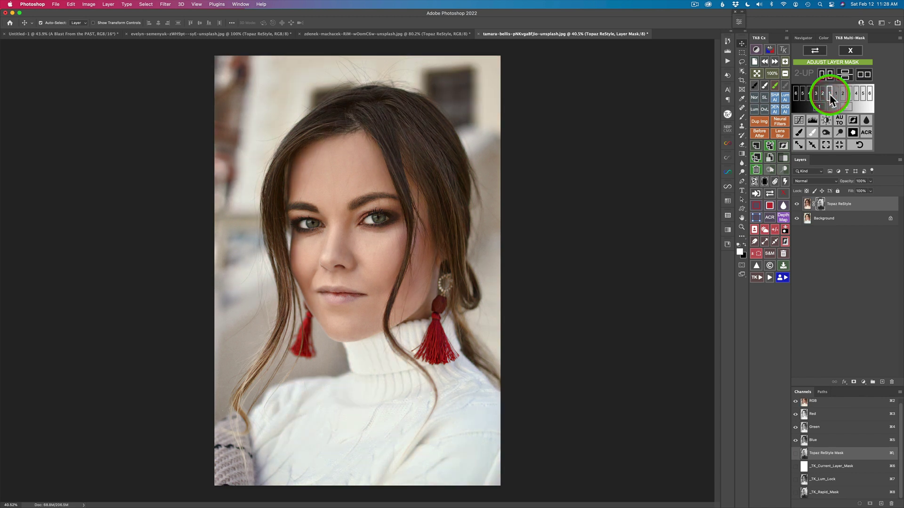
pyautogui.click(784, 193)
pyautogui.click(784, 193)
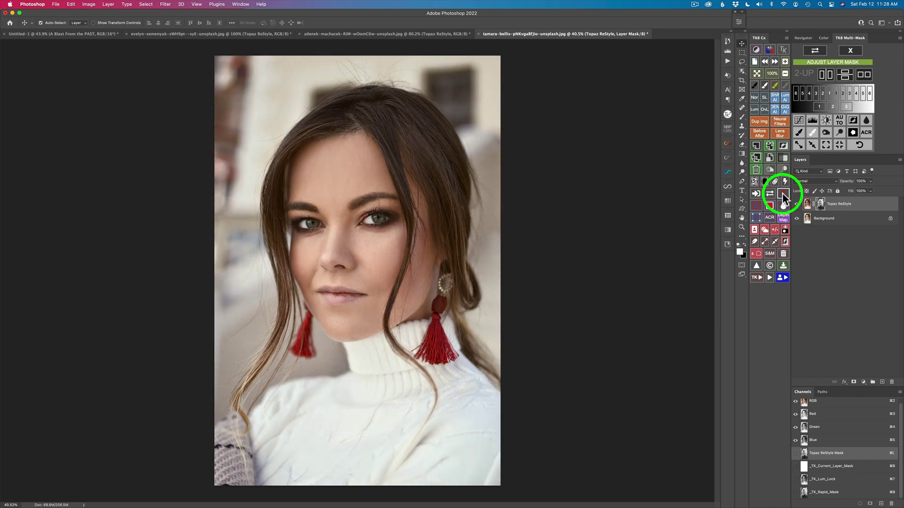
# Step: Apply the Midtones 2 luminosity mask to the Topaz ReStyle layer again and compare the portrait with the layer hidden and shown
pyautogui.click(831, 107)
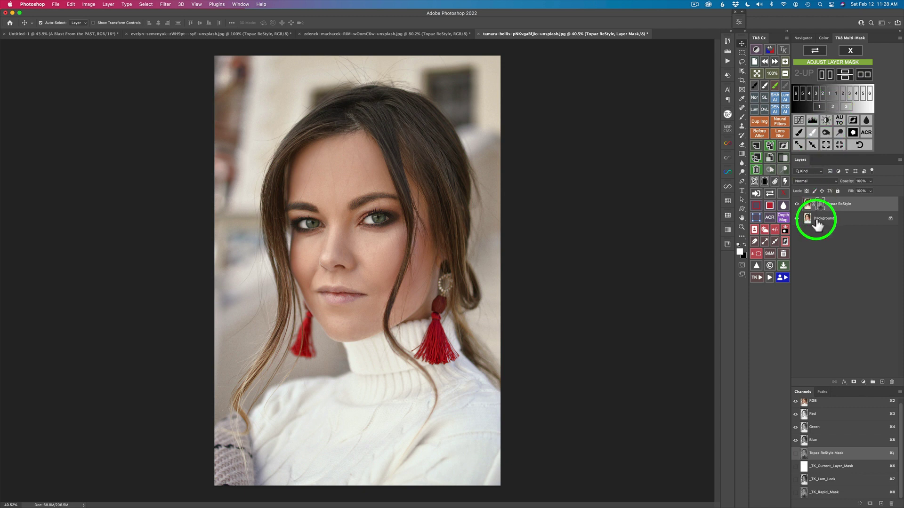
pyautogui.click(797, 205)
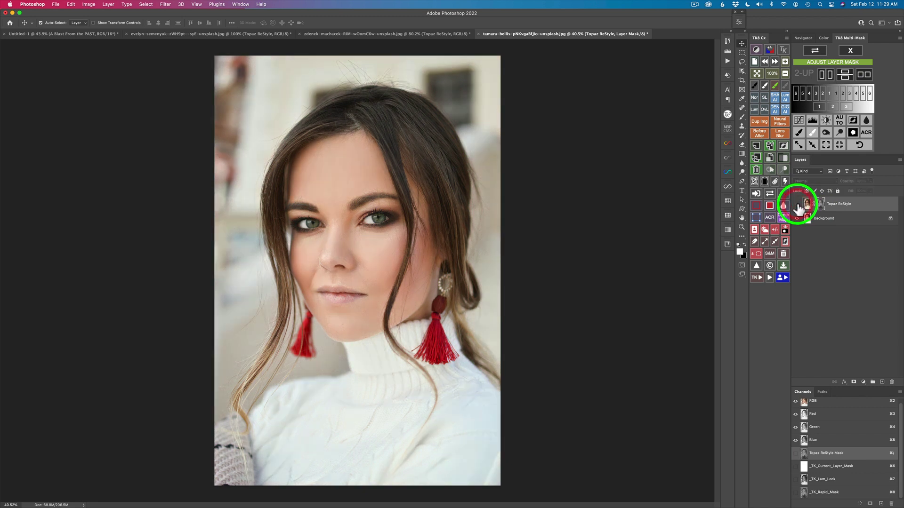
pyautogui.click(798, 205)
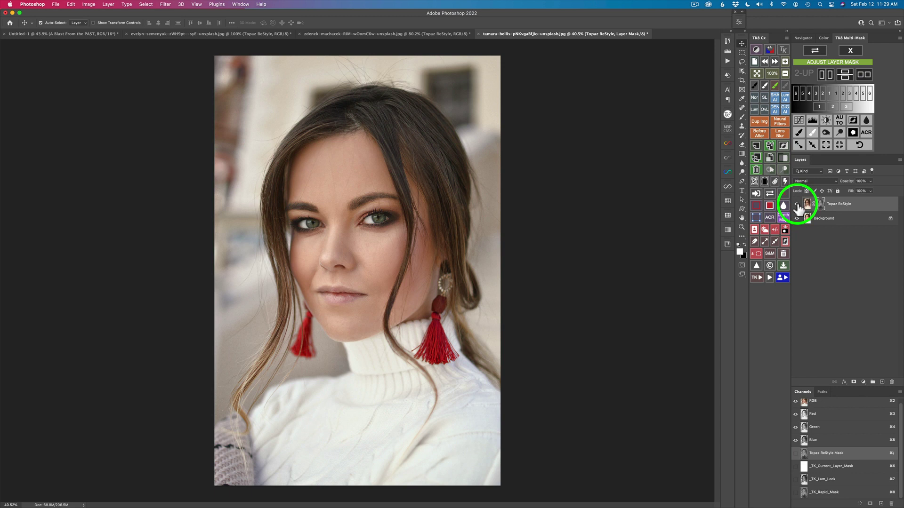
# Step: Reduce the Topaz ReStyle layer mask's density to 85% in its mask properties
pyautogui.click(821, 205)
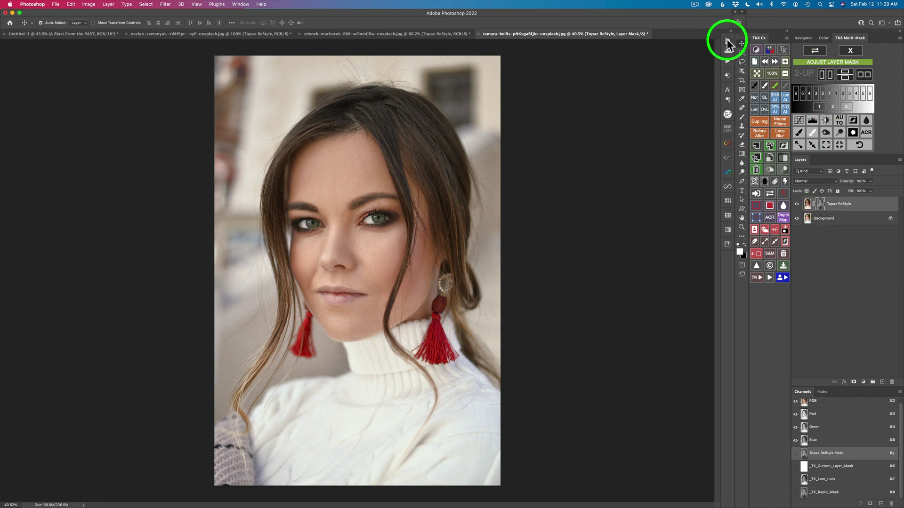
pyautogui.click(740, 22)
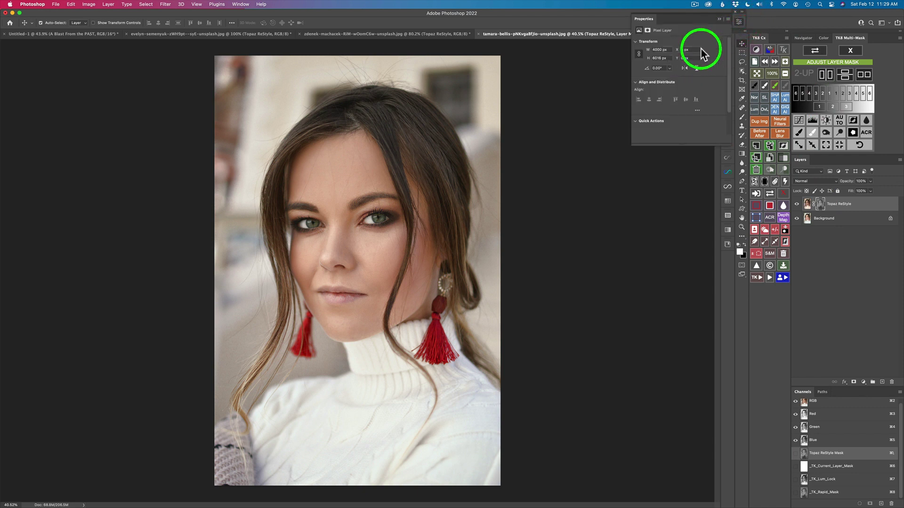
pyautogui.click(648, 31)
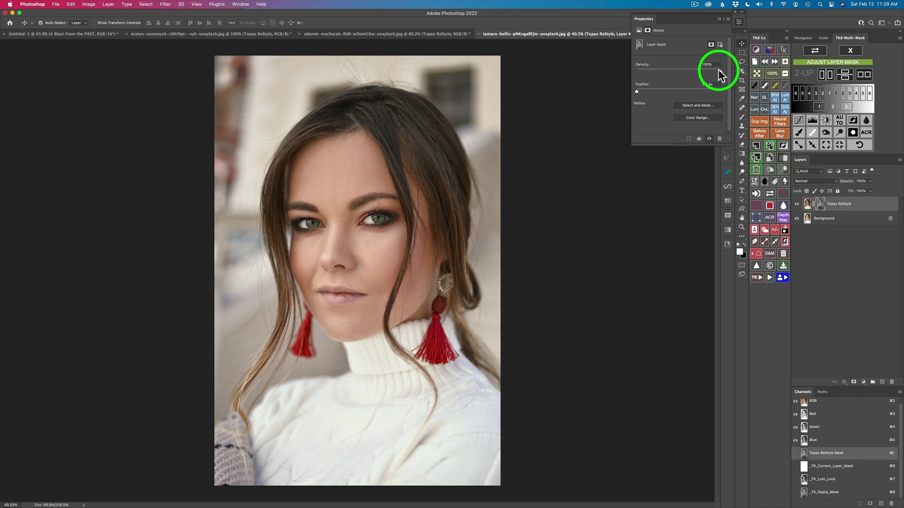
pyautogui.moveTo(719, 71); pyautogui.dragTo(676, 72)
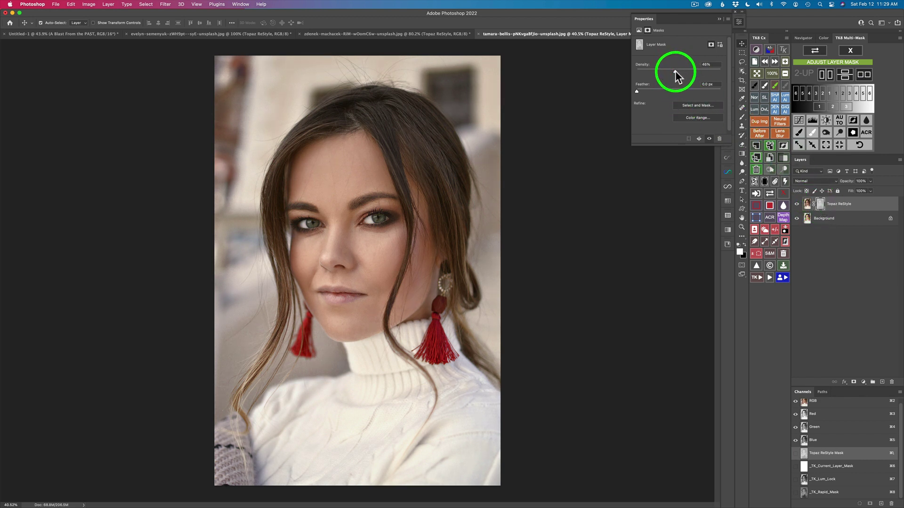
pyautogui.moveTo(704, 72); pyautogui.dragTo(707, 72)
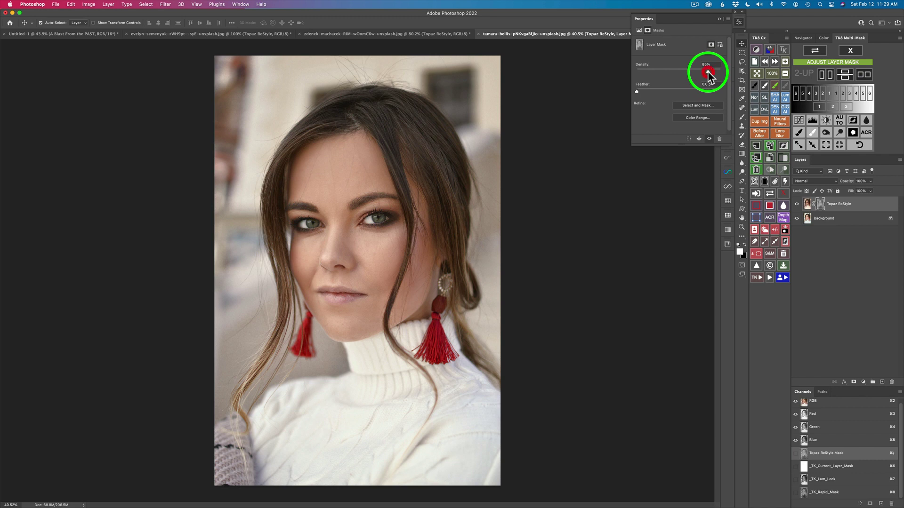
pyautogui.click(739, 22)
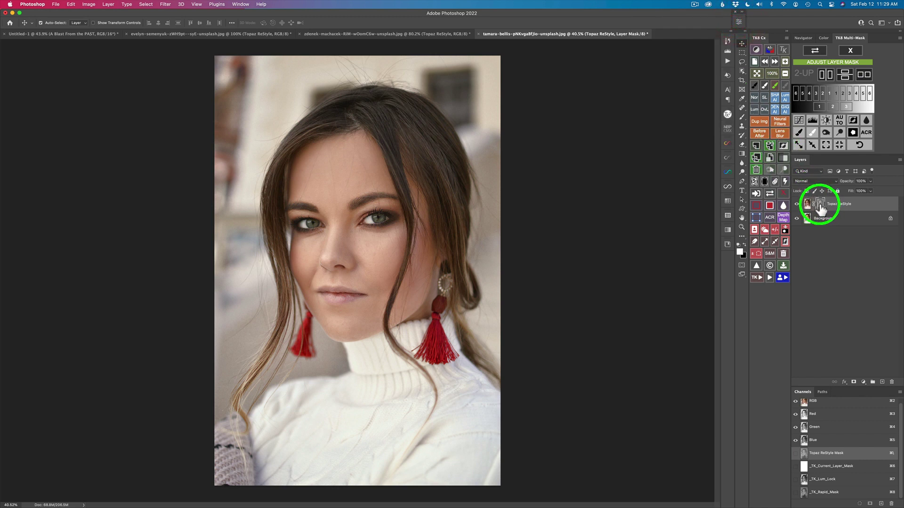
# Step: Compare the portrait with the Topaz ReStyle layer mask off and on, and with the layer itself hidden and shown
pyautogui.click(784, 193)
pyautogui.click(784, 193)
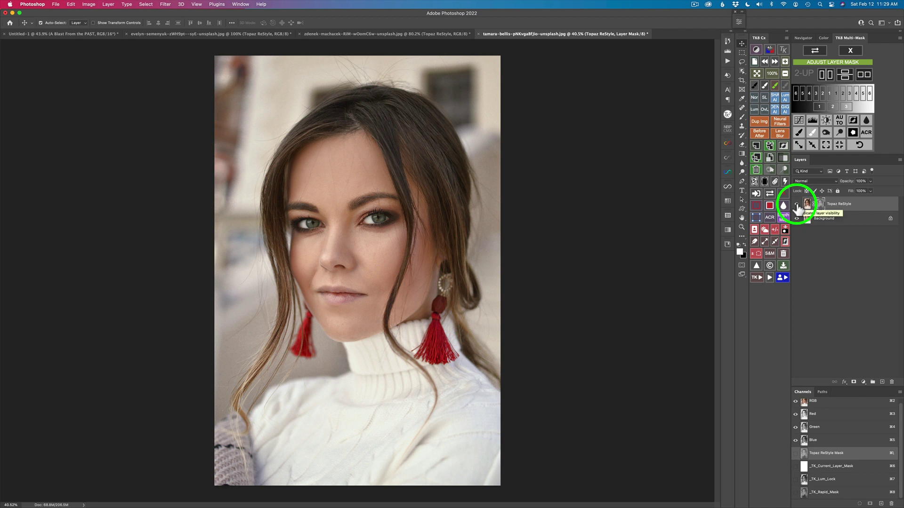
pyautogui.click(796, 205)
pyautogui.click(796, 206)
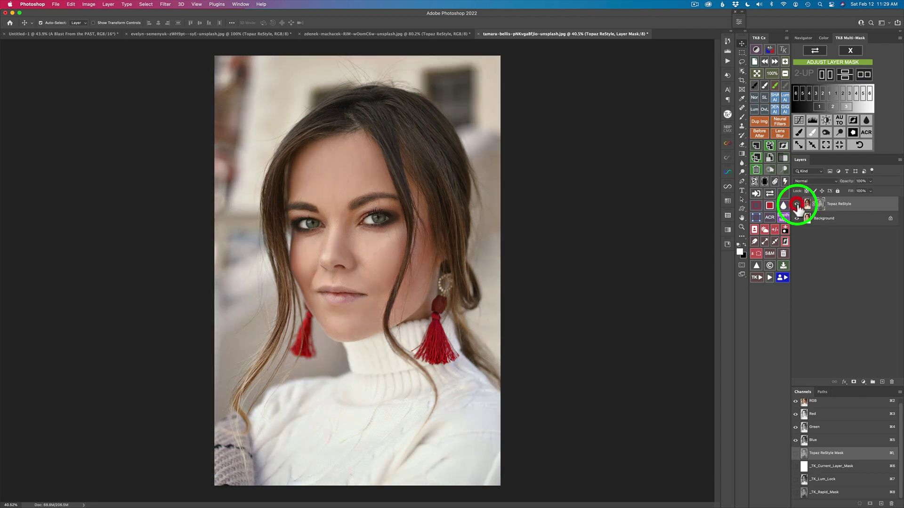